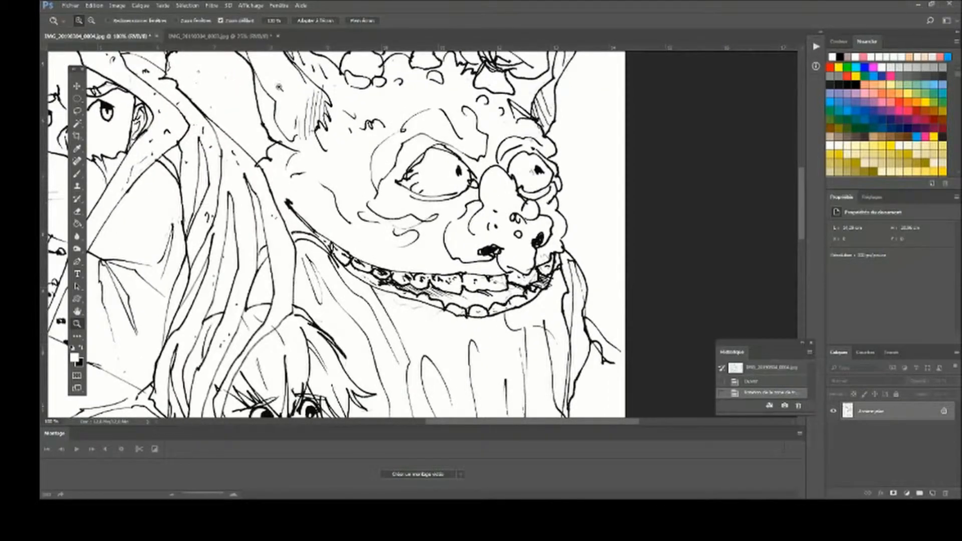
Switch to the genie drawing IMG_20190304_0003.jpg and convert its locked background into a regular layer with the default settings
click(228, 37)
click(425, 153)
click(425, 153)
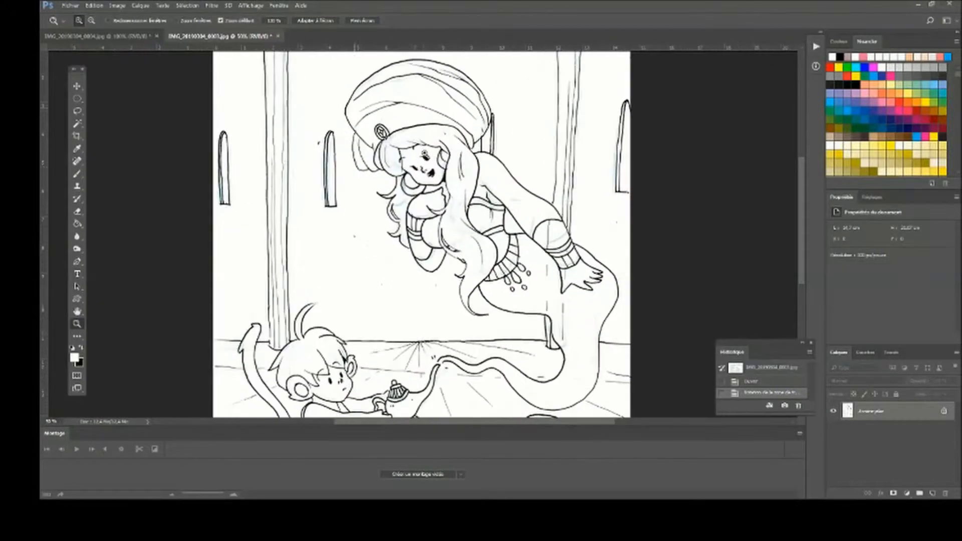
click(425, 153)
click(405, 217)
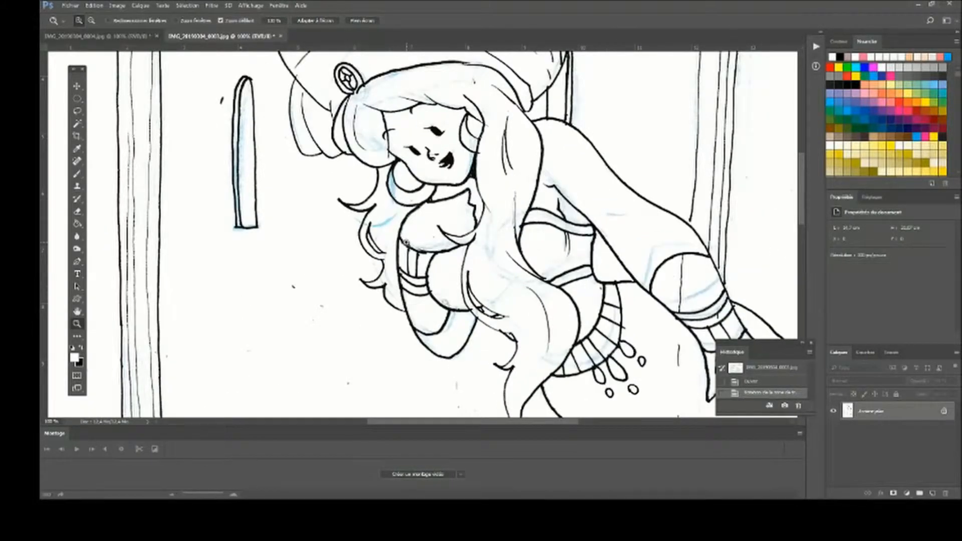
double_click(78, 313)
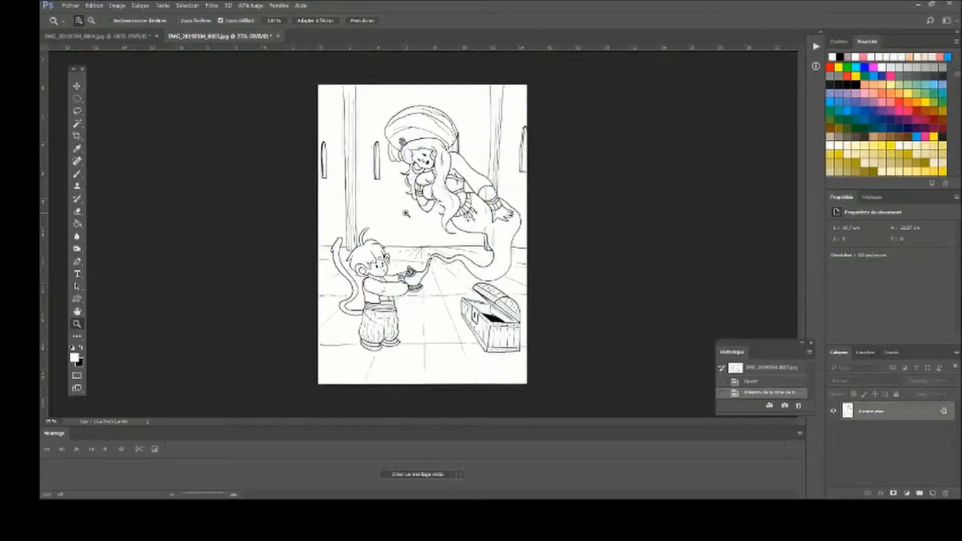
double_click(873, 417)
key(Return)
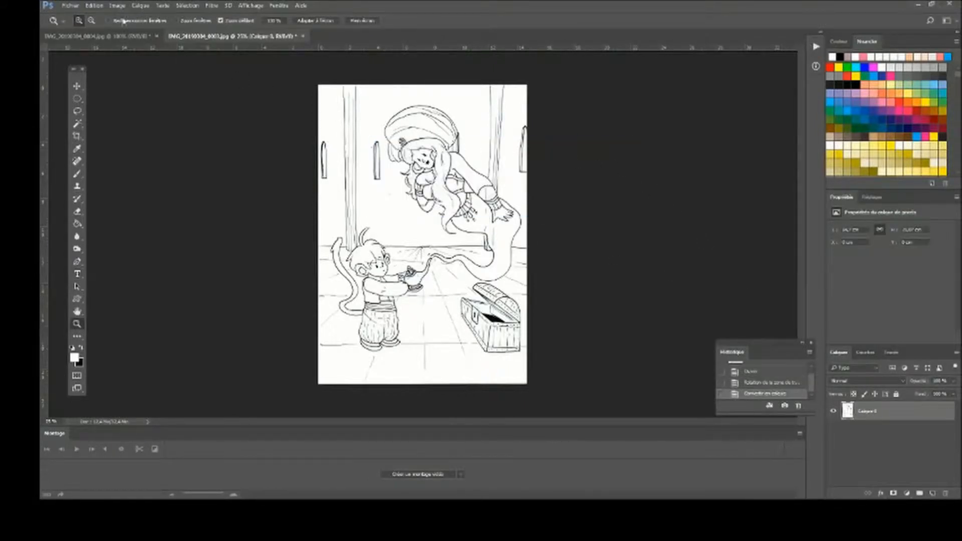
Apply a Levels adjustment to the drawing, lowering the white input to about 241, darkening the midtones and raising the black input slightly
click(117, 5)
mouse_move(228, 29)
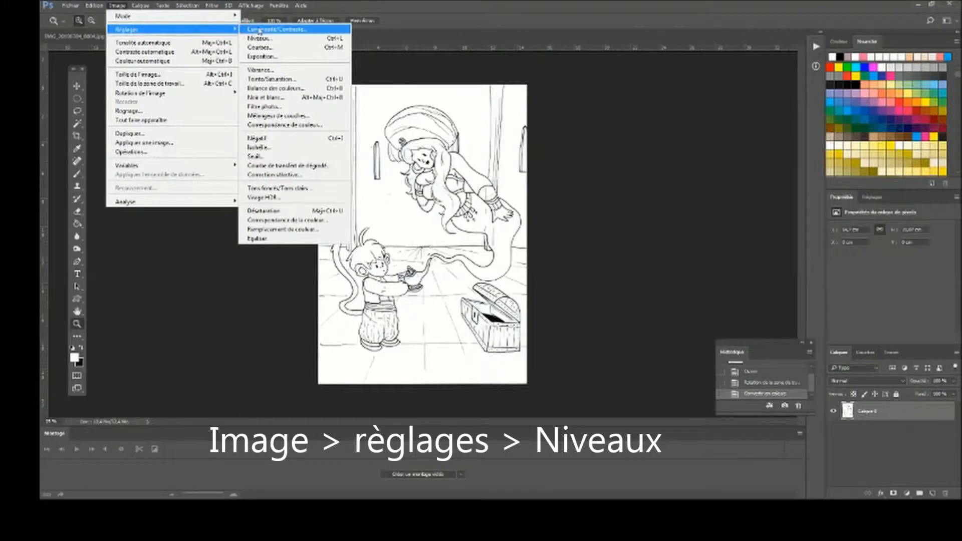
click(273, 40)
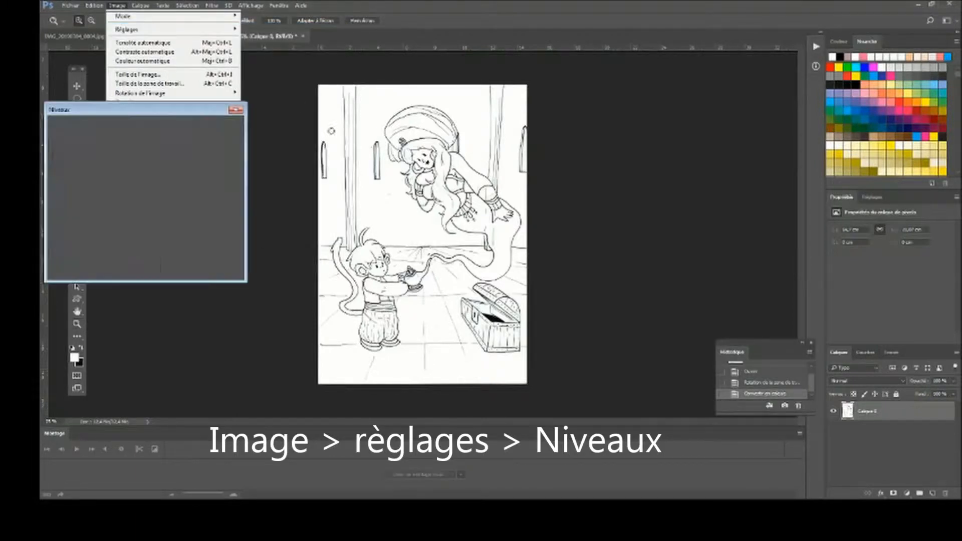
drag(181, 219, 178, 221)
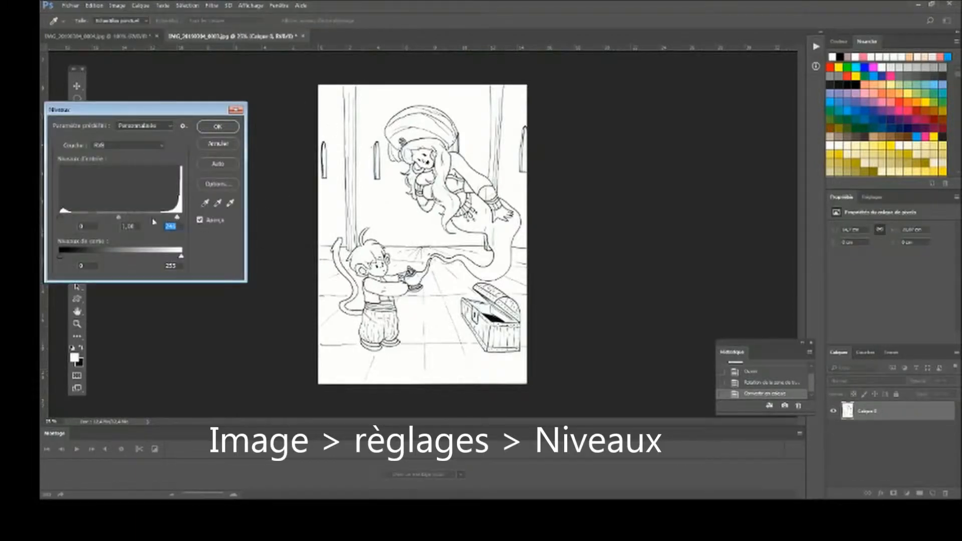
drag(118, 218, 131, 220)
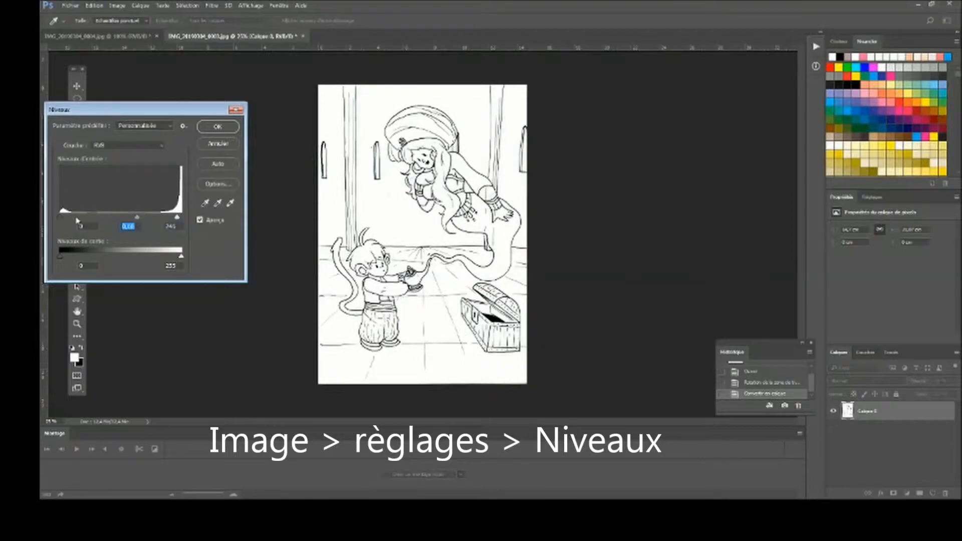
drag(61, 217, 66, 218)
click(215, 127)
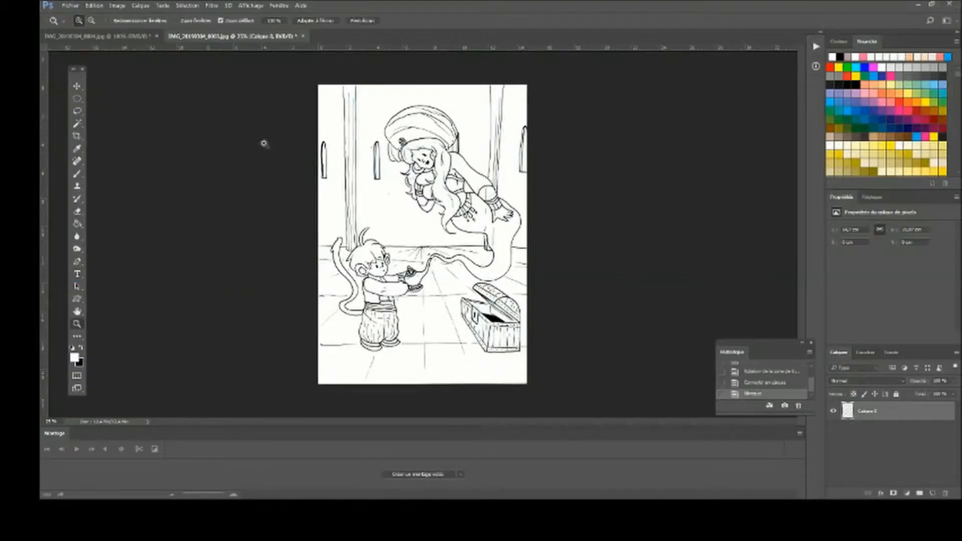
Apply an Exposure adjustment with slightly raised exposure, a slightly negative offset and a gamma correction of about 0.97
click(113, 6)
mouse_move(134, 29)
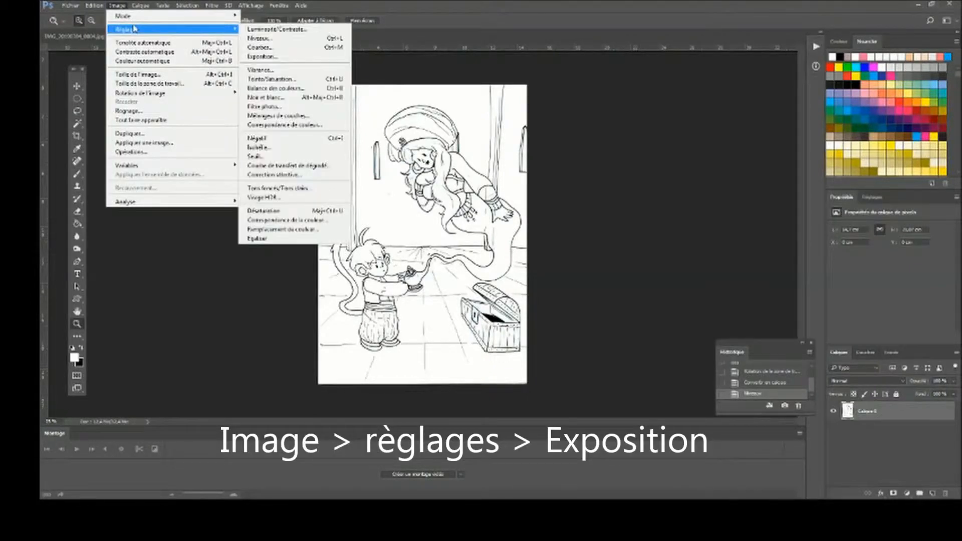
click(285, 59)
drag(681, 172, 679, 213)
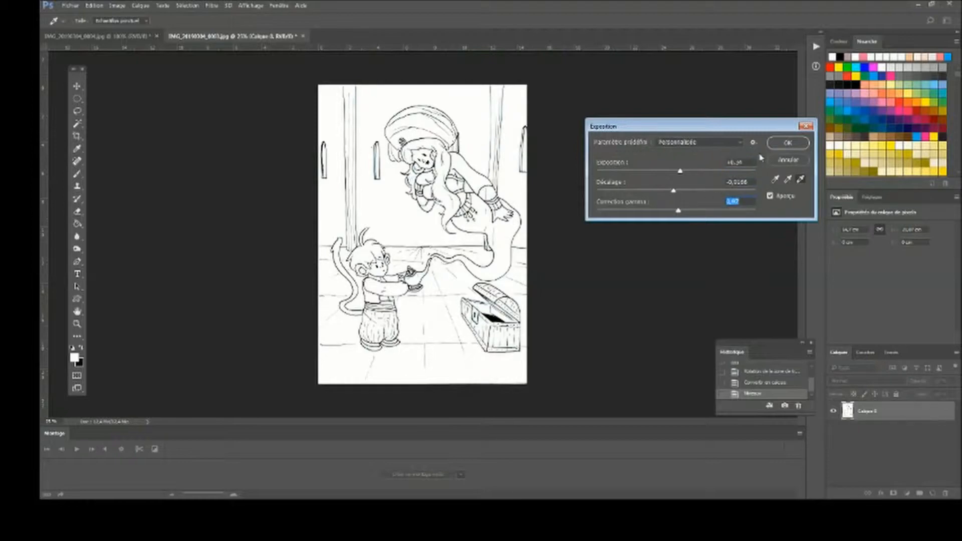
click(787, 143)
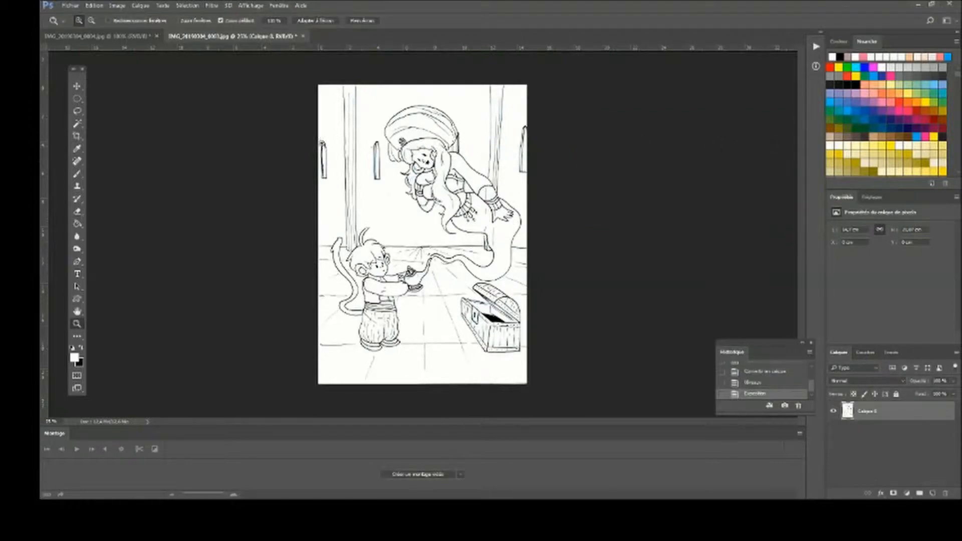
Convert the drawing with a Black & White adjustment, setting cyans to 300% and blues to about 283%
click(119, 8)
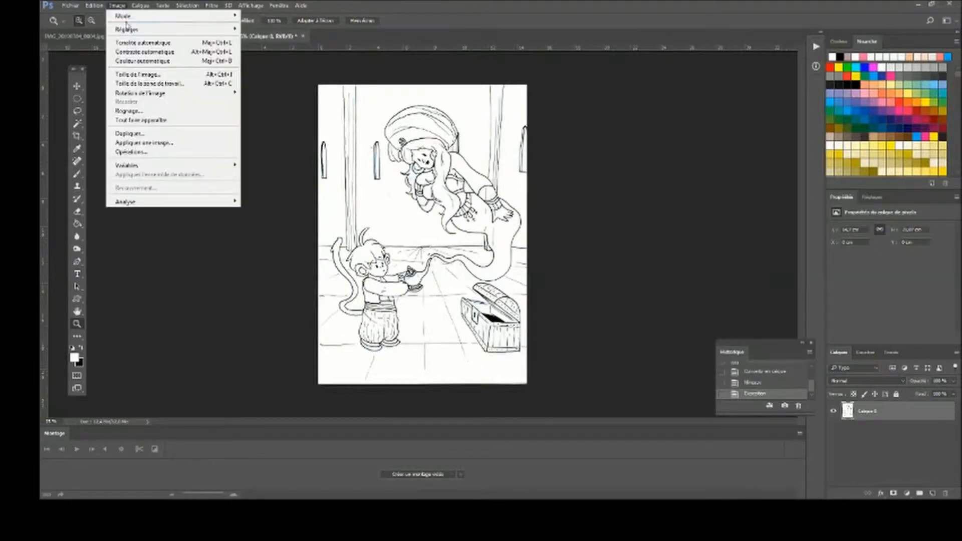
mouse_move(151, 29)
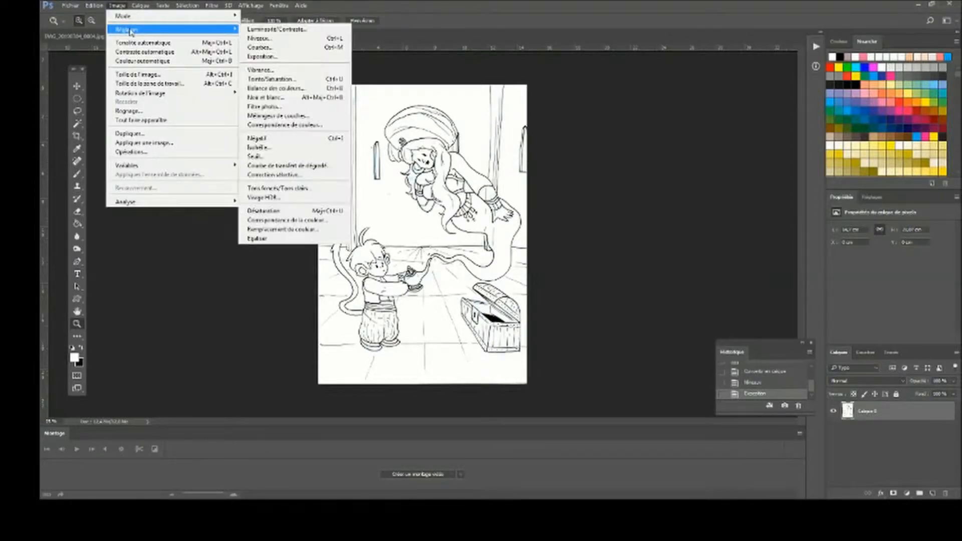
click(285, 97)
drag(627, 229, 672, 229)
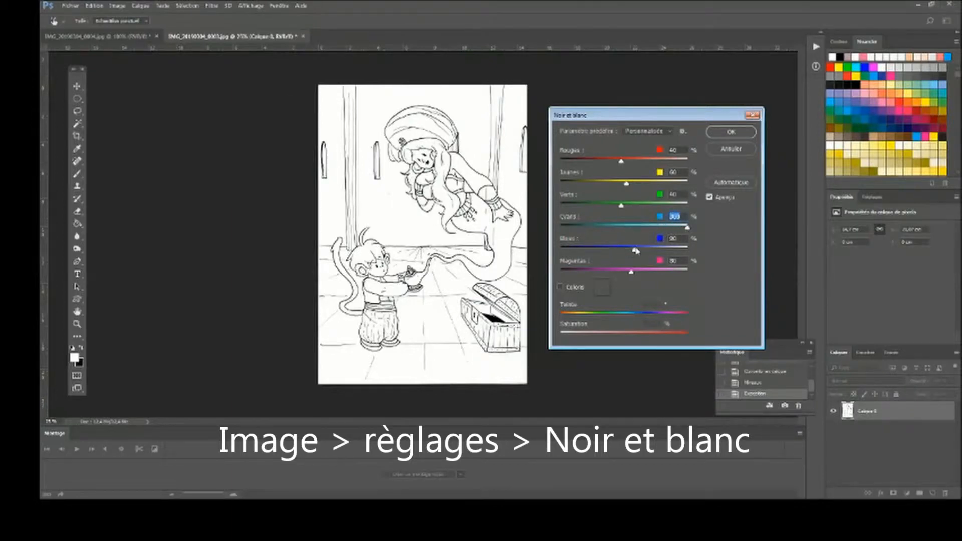
drag(682, 250, 684, 251)
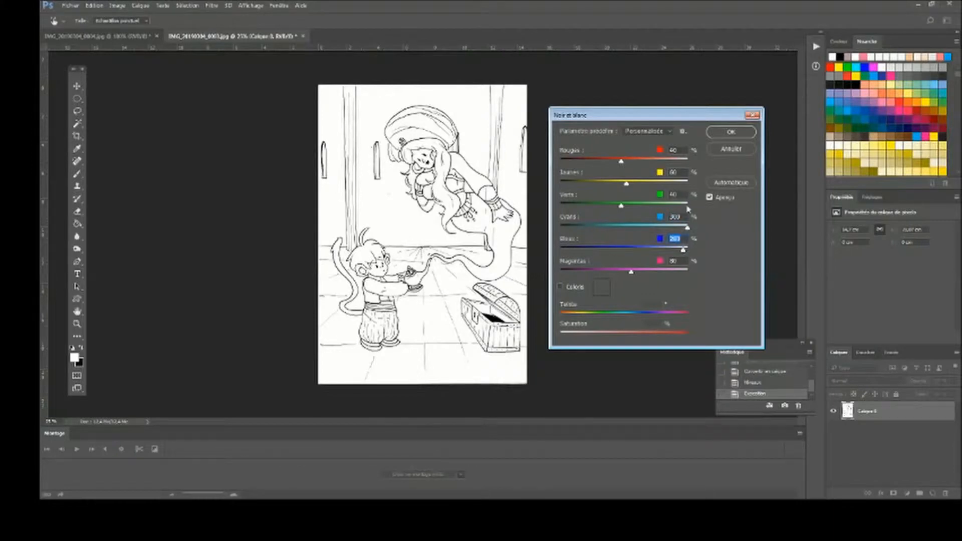
click(710, 136)
Lasso the speckled empty wall area below the genie's arm, paint it white with a large brush, and deselect it
key(z)
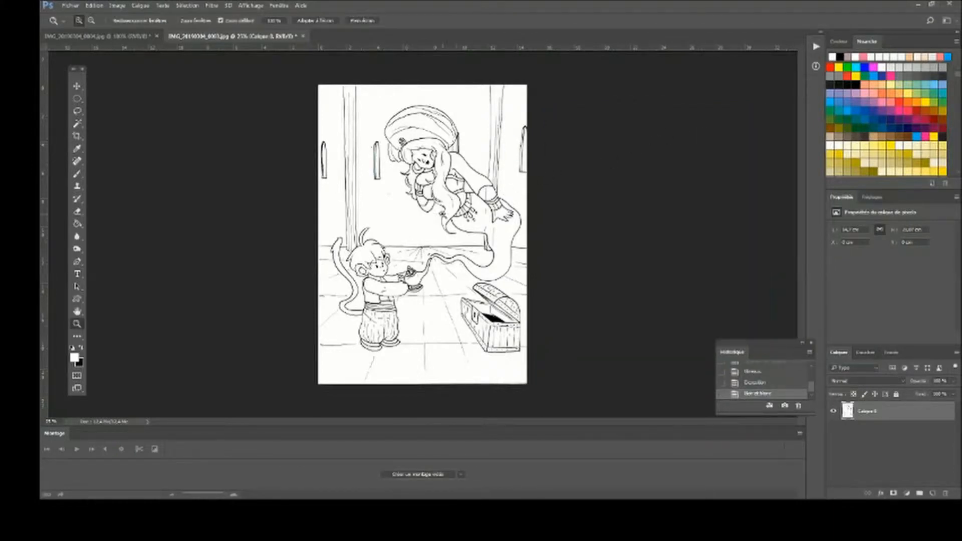
drag(386, 214, 474, 163)
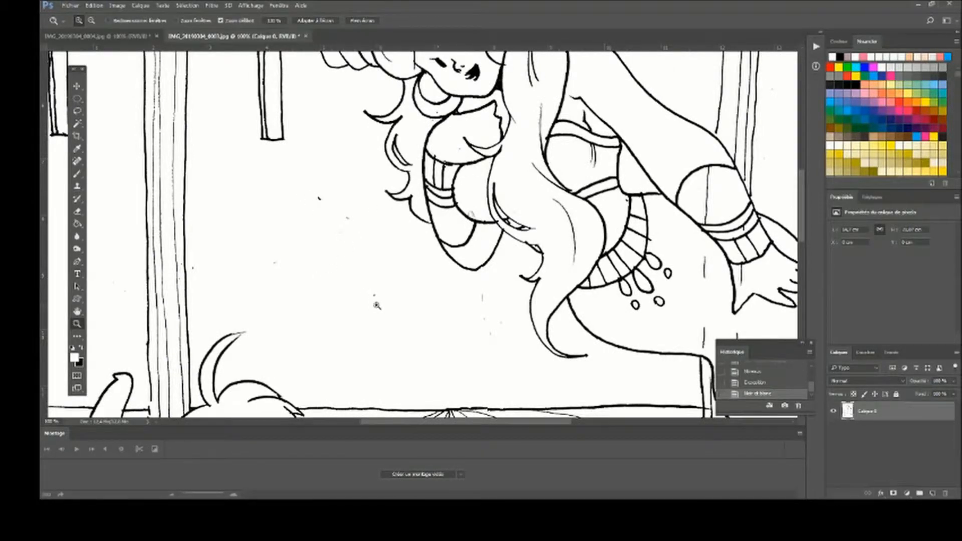
click(77, 110)
mouse_move(329, 343)
mouse_down()
mouse_move(203, 284)
mouse_move(300, 174)
mouse_move(386, 238)
mouse_move(461, 271)
mouse_up()
mouse_move(510, 314)
mouse_down()
mouse_move(505, 348)
mouse_move(329, 343)
mouse_up()
click(76, 174)
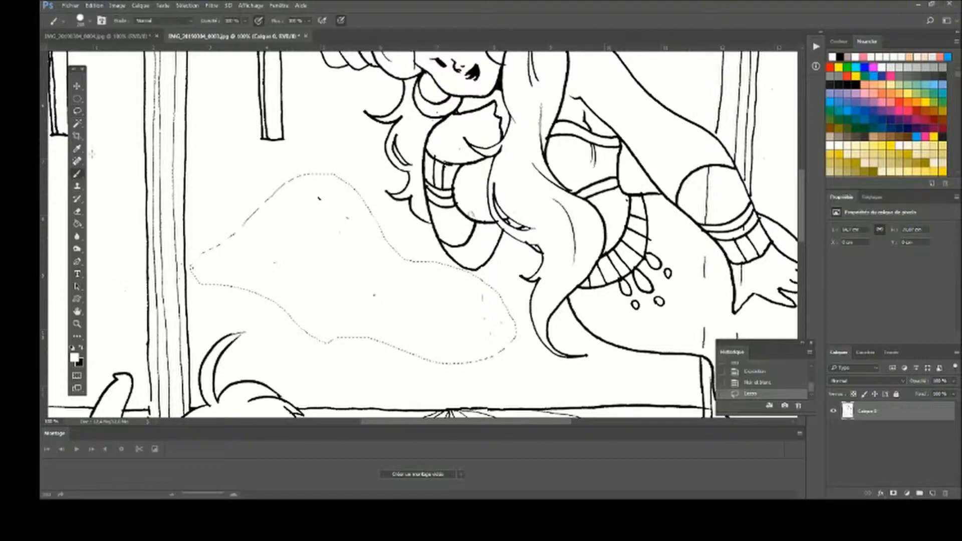
click(86, 21)
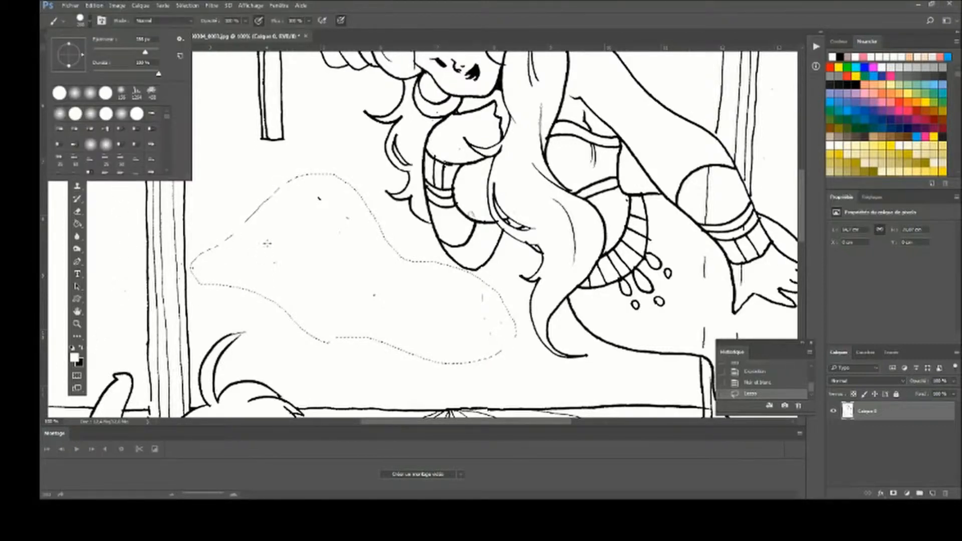
mouse_move(279, 232)
mouse_down()
mouse_move(258, 262)
mouse_move(256, 204)
mouse_move(320, 330)
mouse_move(474, 282)
mouse_move(527, 309)
mouse_move(448, 278)
mouse_up()
key(ctrl+d)
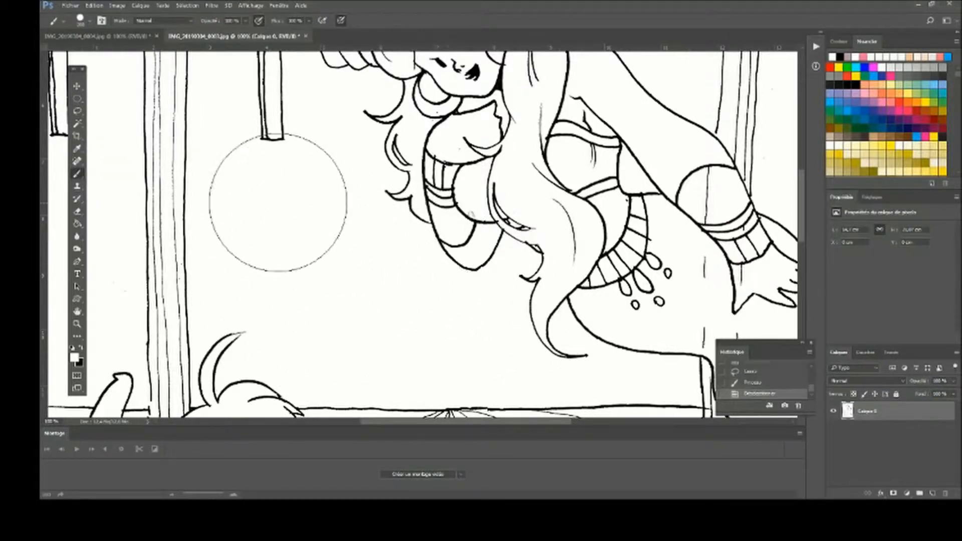
Paint out specks on the blank wall, beside the second window and above the turban with a smaller white brush
click(82, 21)
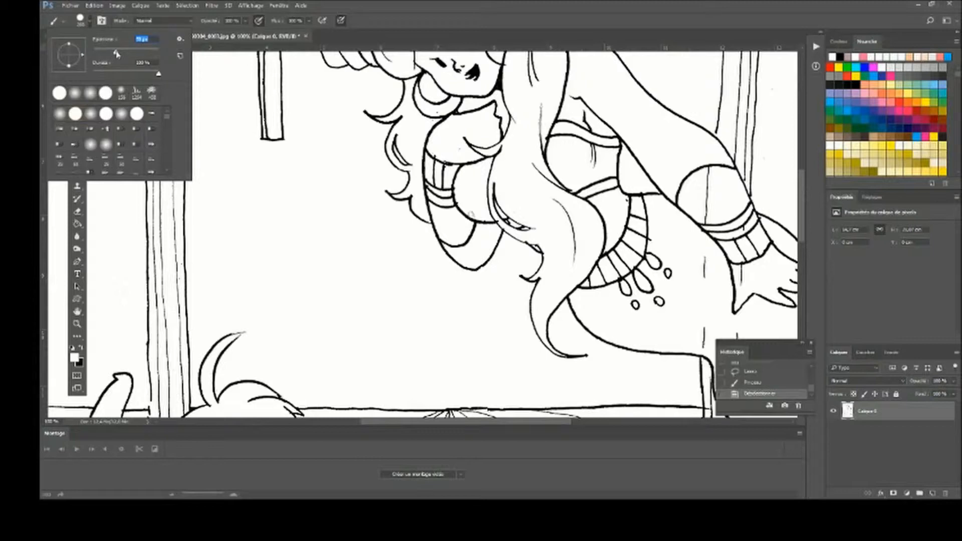
mouse_move(260, 239)
mouse_down()
mouse_move(274, 272)
mouse_move(326, 304)
mouse_up()
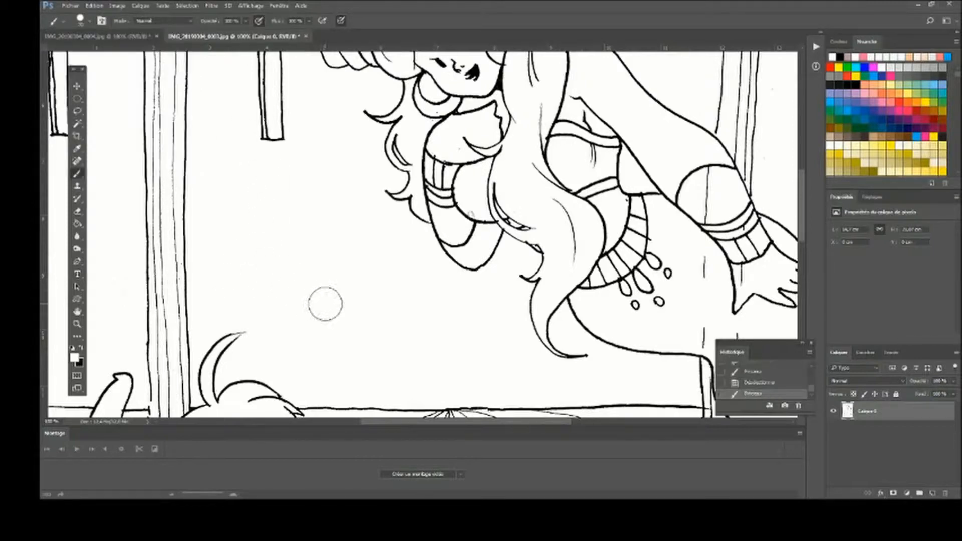
double_click(77, 312)
click(78, 324)
drag(425, 126, 446, 100)
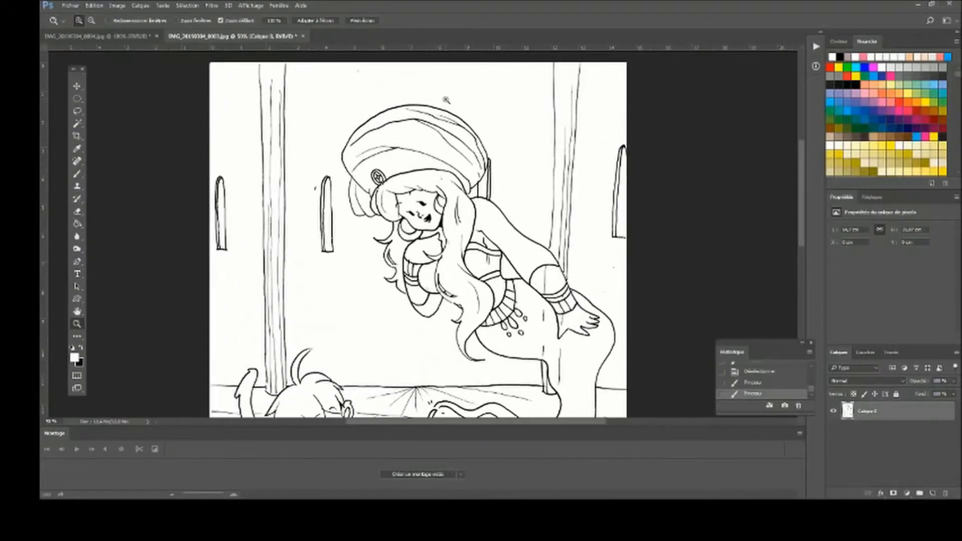
click(77, 174)
click(313, 189)
click(359, 71)
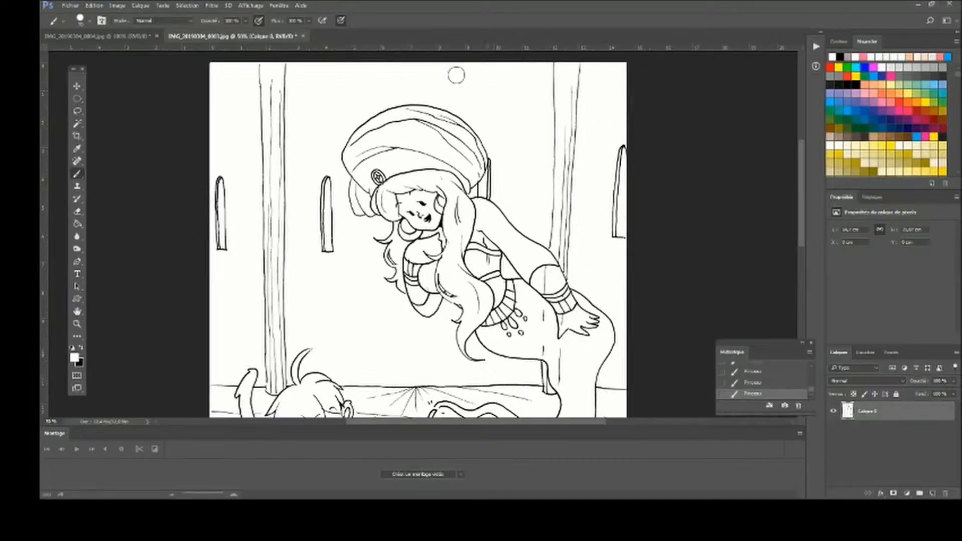
Reduce the brush size further and paint out small stray specks across the page in white
click(83, 21)
drag(101, 52, 97, 52)
click(421, 257)
scroll(356, 276, down, 10)
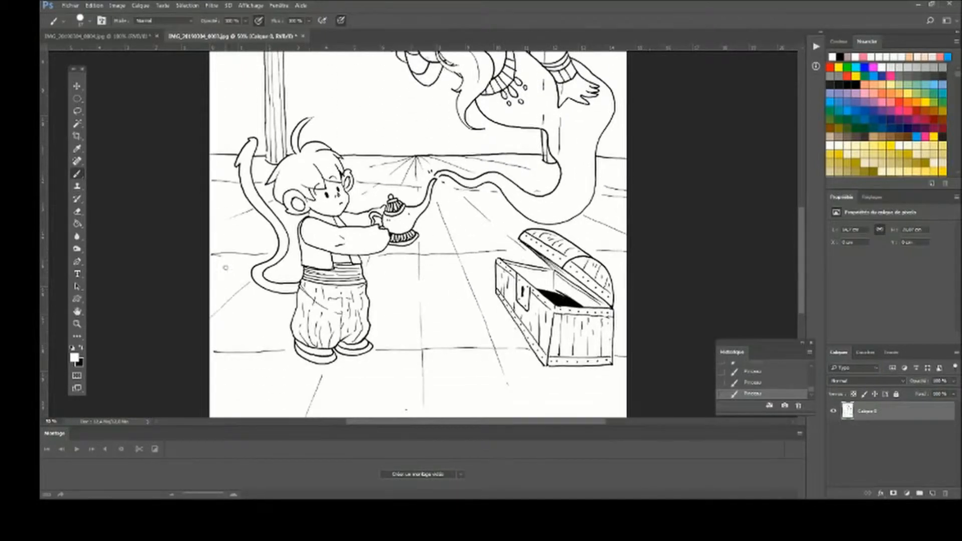
scroll(597, 407, down, 1)
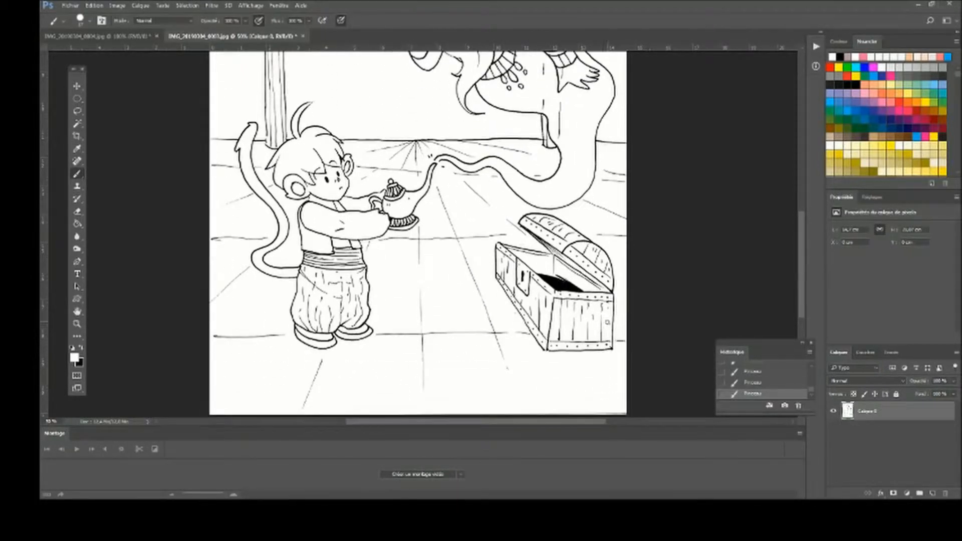
Lasso the floor outside the boy's tail and below his feet, paint its tile lines white, and deselect
key(l)
mouse_move(332, 411)
mouse_down()
mouse_move(251, 263)
mouse_move(265, 217)
mouse_move(232, 161)
mouse_move(201, 390)
mouse_move(328, 414)
mouse_up()
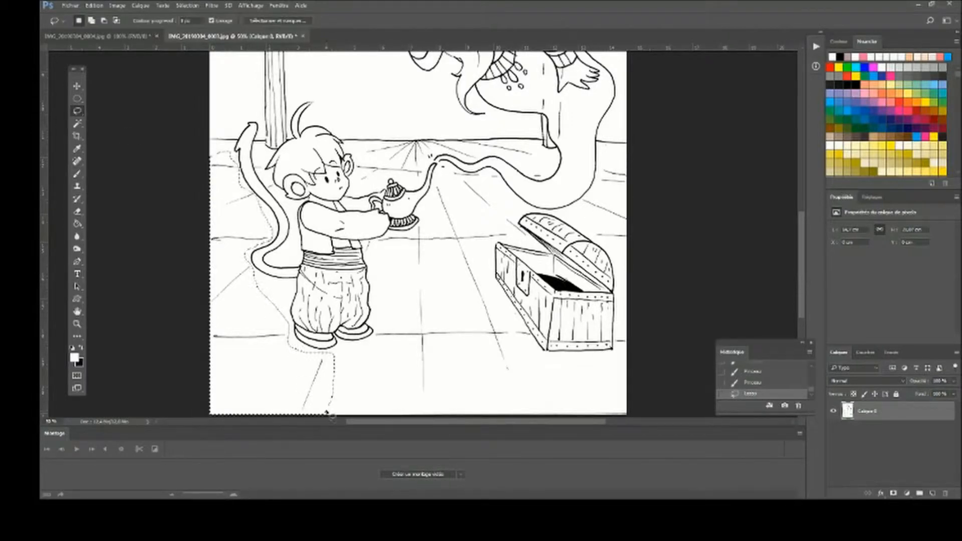
click(76, 173)
click(80, 20)
drag(272, 205, 299, 336)
key(ctrl+d)
Lasso the floor patches inside the tail and between the boy's head and the smoke, and paint out their tile lines in white
click(77, 113)
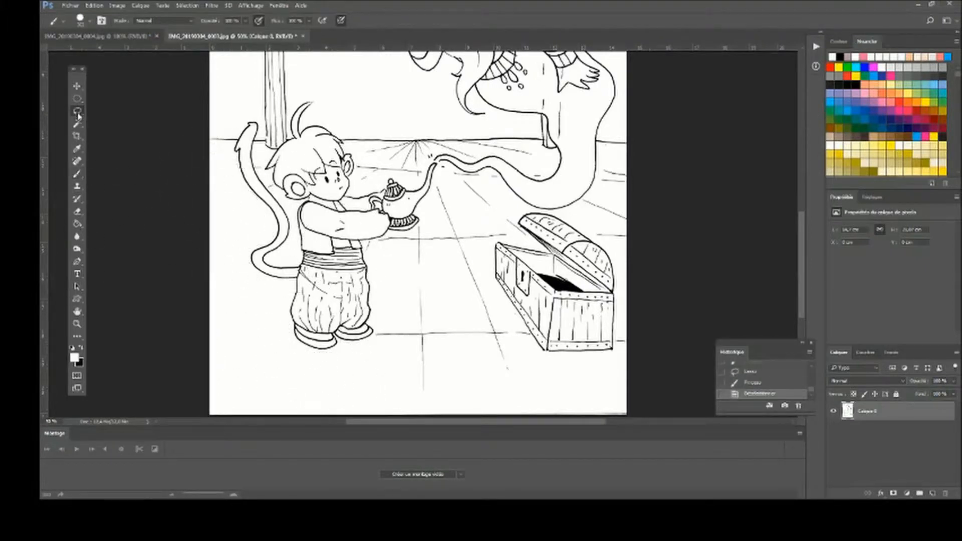
mouse_move(258, 171)
mouse_down()
mouse_move(275, 191)
mouse_move(252, 156)
mouse_up()
click(77, 173)
click(78, 111)
mouse_move(366, 189)
mouse_down()
mouse_move(406, 146)
mouse_move(524, 142)
mouse_move(534, 175)
mouse_move(431, 157)
mouse_move(421, 177)
mouse_move(371, 180)
mouse_move(496, 167)
mouse_up()
click(77, 173)
key(ctrl+d)
Lasso the floor between the boy and the treasure chest, paint its tile lines white, and deselect
key(l)
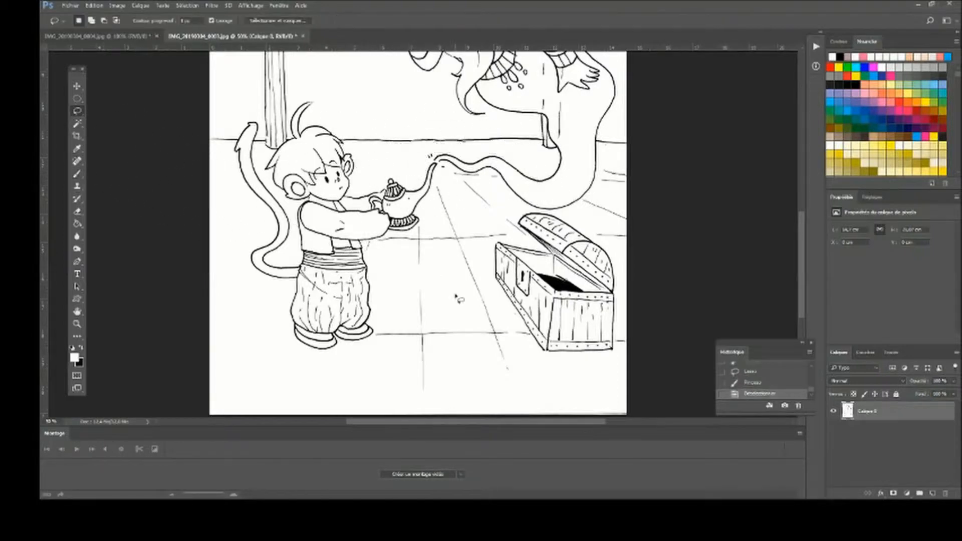
mouse_move(368, 249)
mouse_down()
mouse_move(417, 236)
mouse_move(439, 183)
mouse_move(478, 174)
mouse_move(503, 190)
mouse_move(521, 240)
mouse_move(486, 258)
mouse_move(529, 335)
mouse_move(436, 398)
mouse_move(380, 301)
mouse_move(369, 251)
mouse_up()
key(b)
mouse_move(426, 210)
mouse_down()
mouse_move(408, 344)
mouse_move(476, 381)
mouse_up()
key(ctrl+d)
Paint out the remaining floor lines around the chest and beside the smoke's curve in white, adjusting the brush size for tight spots
click(658, 341)
click(636, 212)
click(635, 198)
click(89, 21)
click(97, 50)
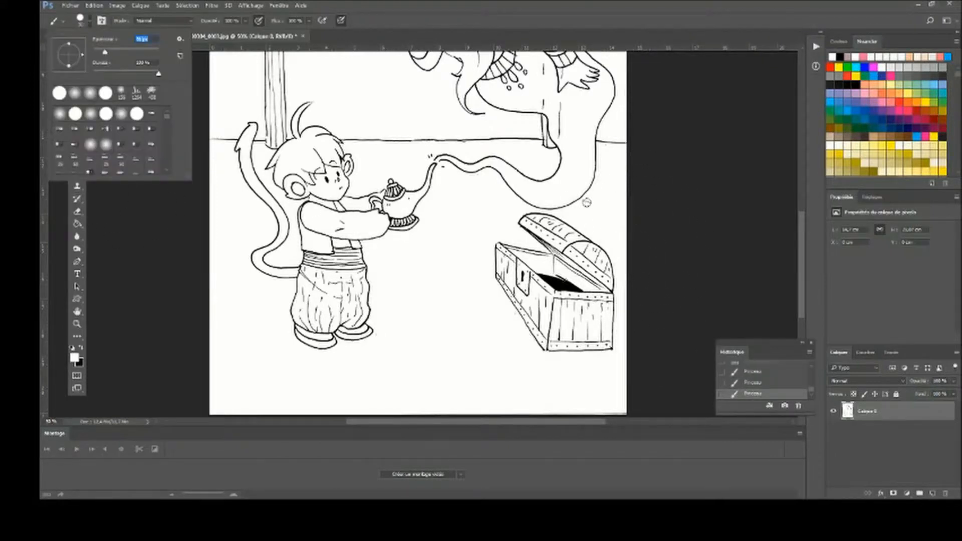
click(586, 202)
Paint out the stray marks inside the window at the page's outer left edge with a small white brush
click(77, 323)
alt+click(444, 199)
alt+click(445, 199)
click(445, 199)
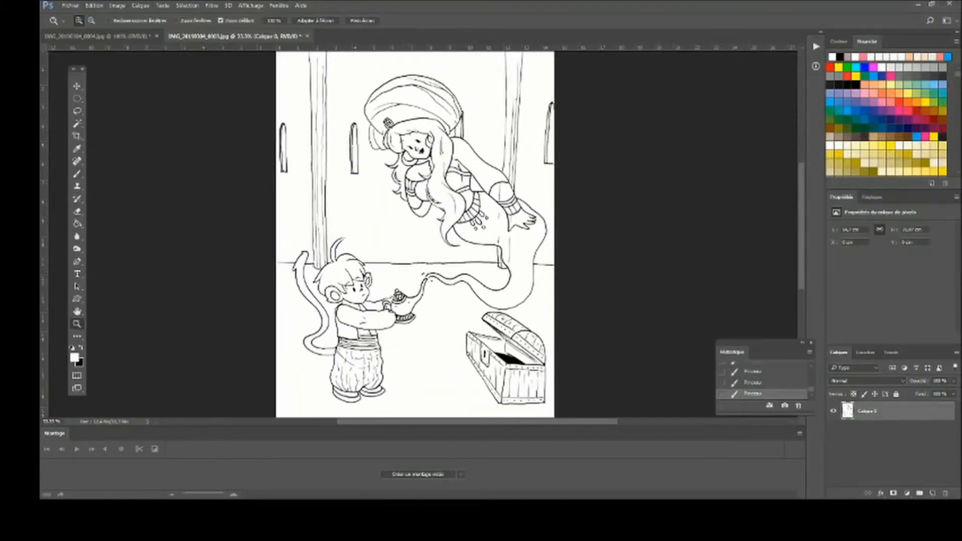
key(alt+Tab)
click(919, 7)
click(289, 134)
key(b)
click(80, 20)
click(97, 52)
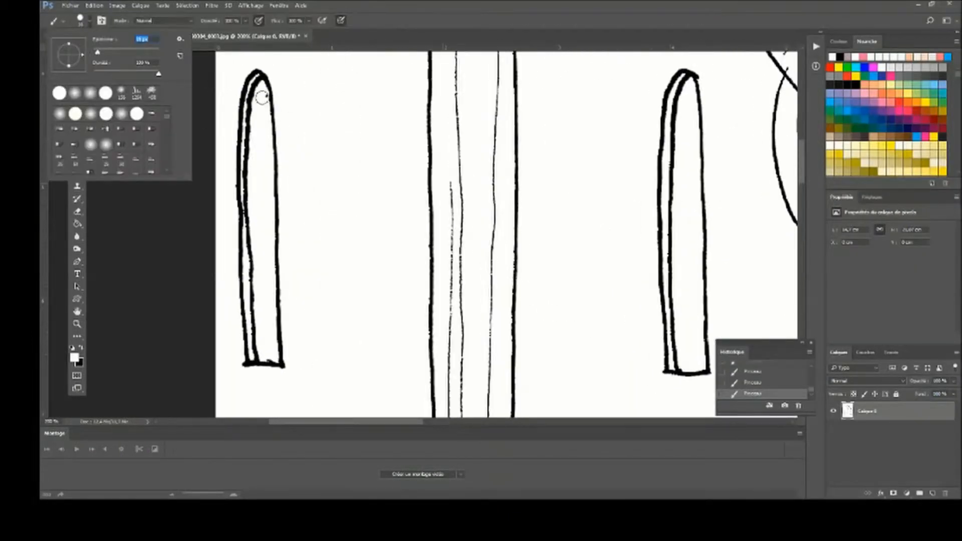
click(262, 98)
Examine the boy, the chest area and the whole page for leftover specks or lines
click(76, 326)
alt+click(443, 307)
click(442, 307)
scroll(442, 307, up, 2)
scroll(443, 307, down, 2)
click(443, 308)
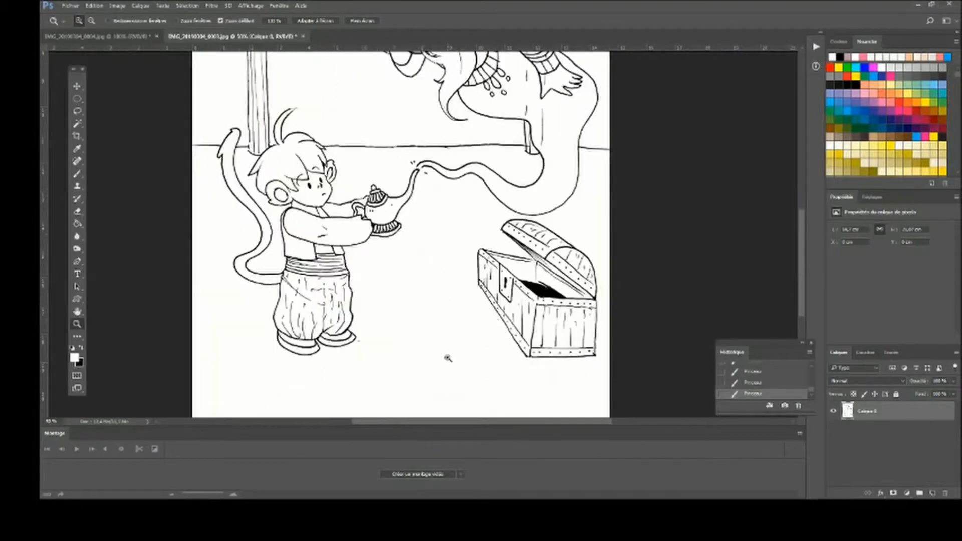
scroll(447, 356, down, 1)
key(b)
key(space)
alt+click(425, 160)
alt+click(425, 159)
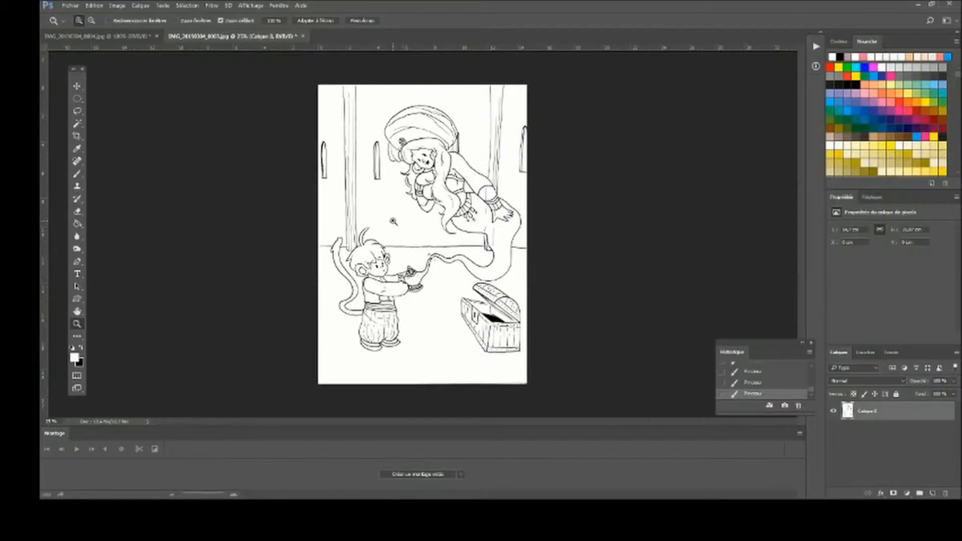
Examine the genie up close and the whole page for leftover marks and floor lines
drag(414, 156, 440, 162)
scroll(440, 162, down, 2)
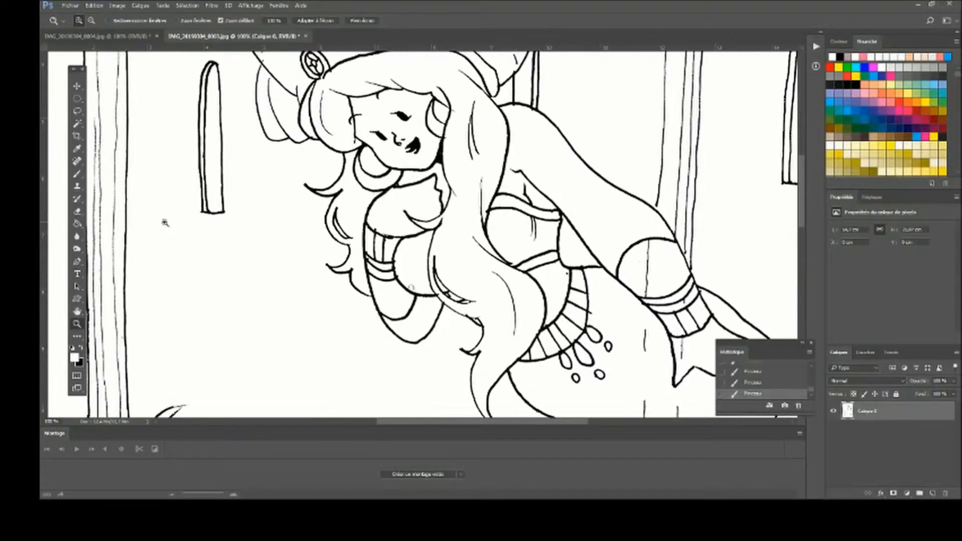
key(b)
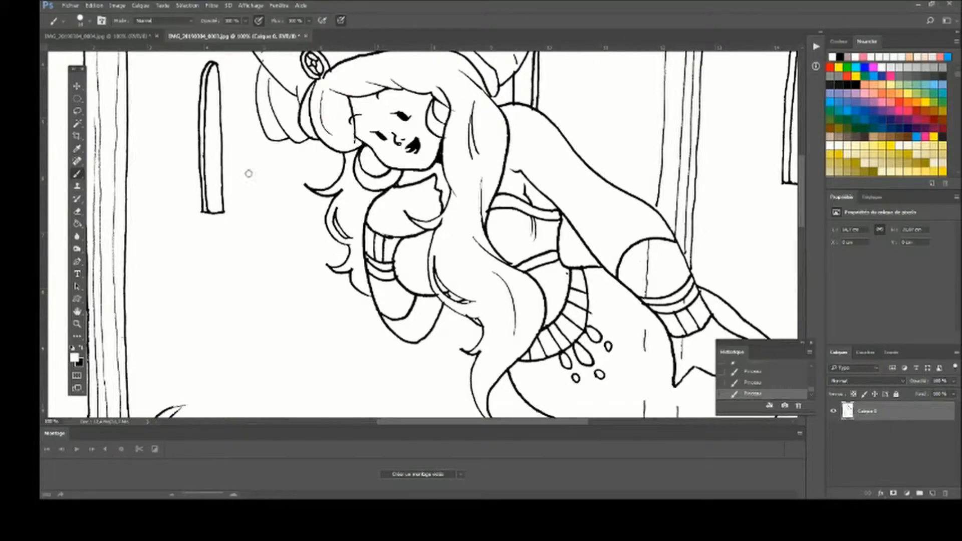
double_click(77, 312)
click(76, 323)
drag(436, 254, 452, 254)
scroll(394, 315, down, 2)
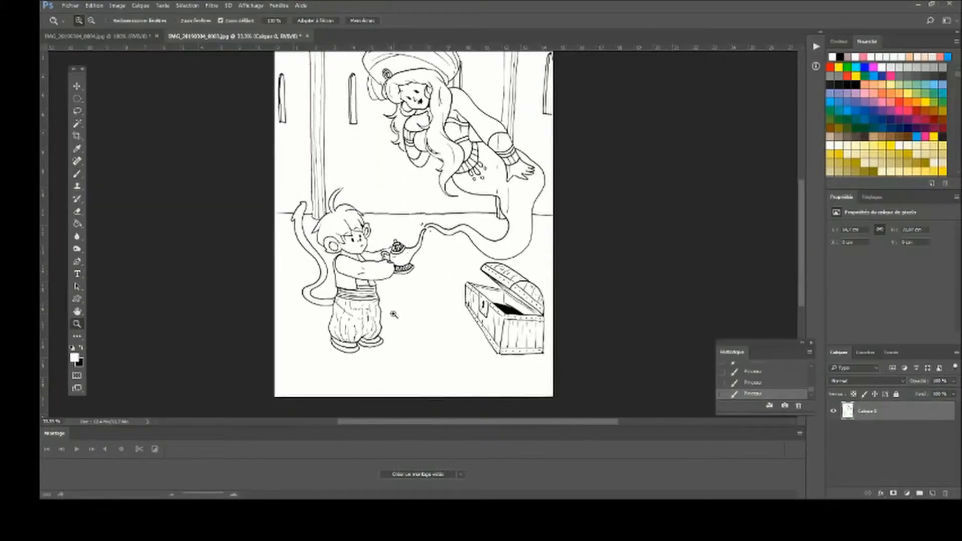
drag(394, 314, 380, 288)
double_click(76, 312)
key(ctrl+plus)
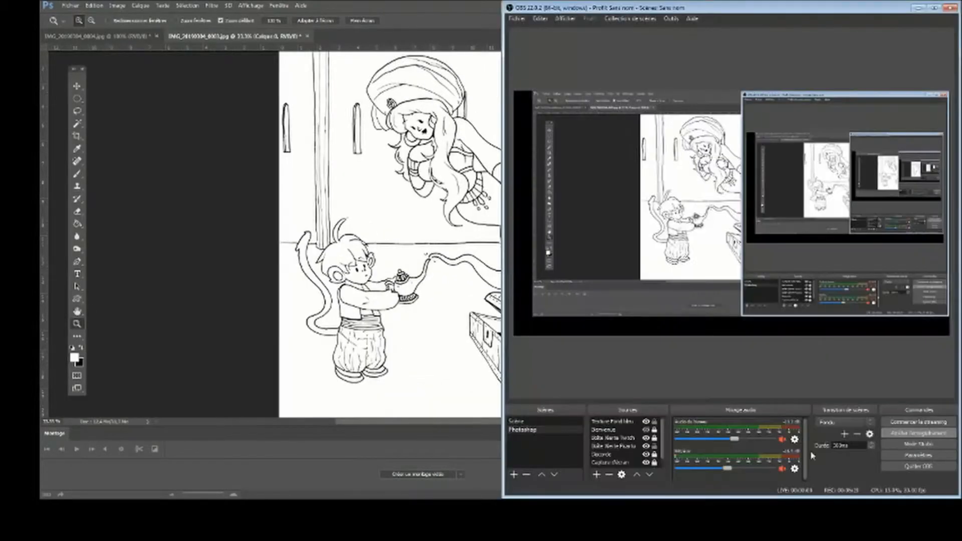
Inspect the boy, the lamp and the smoke trail up close, and check the cleaned page as a whole
click(410, 286)
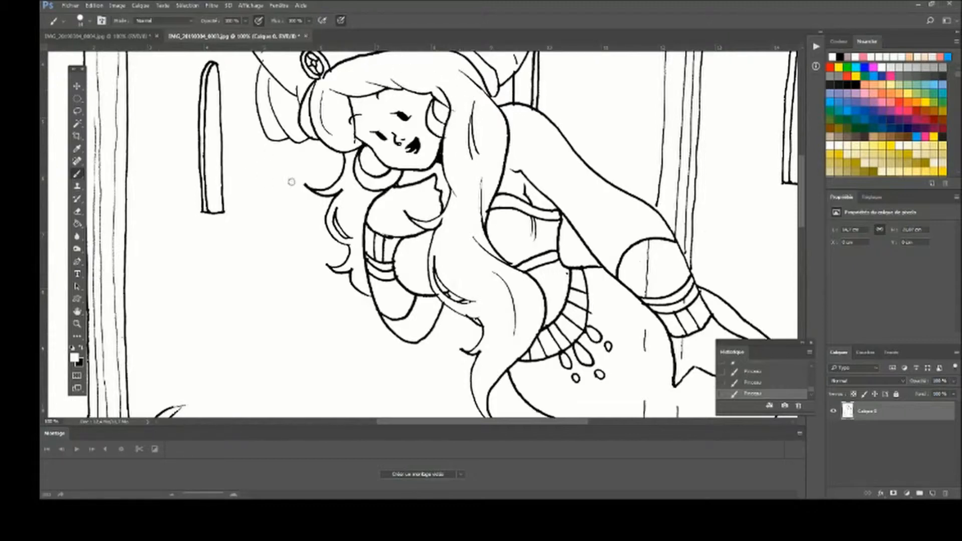
double_click(78, 310)
click(77, 324)
click(451, 254)
click(451, 254)
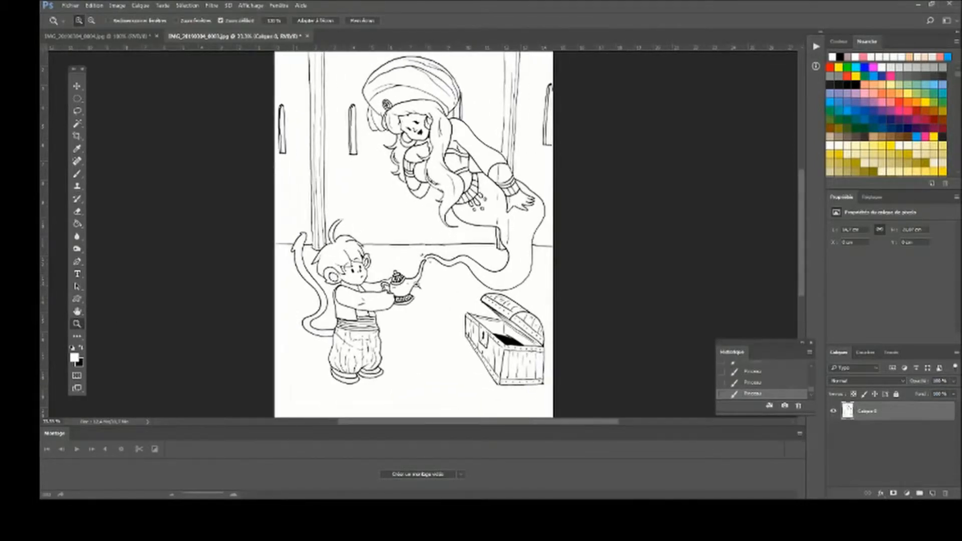
scroll(406, 301, down, 2)
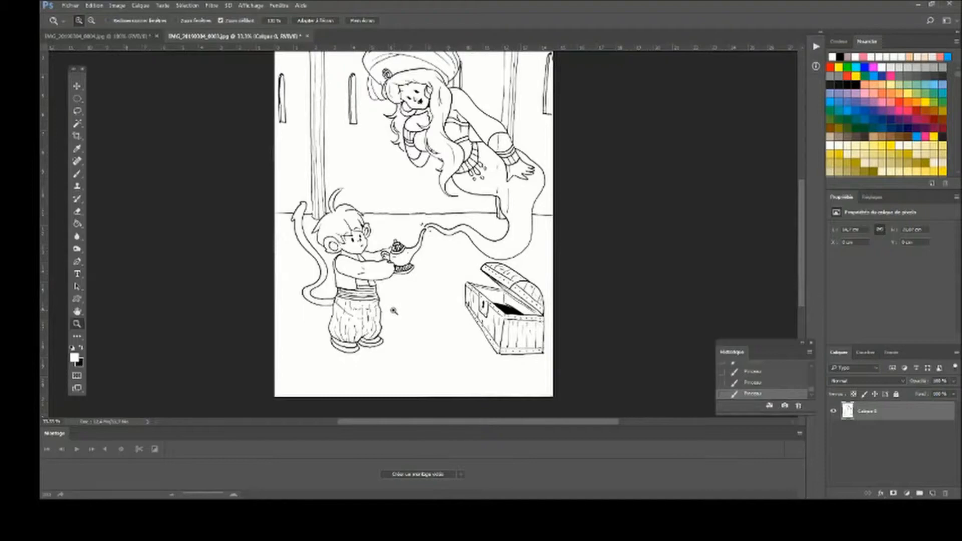
scroll(394, 311, up, 3)
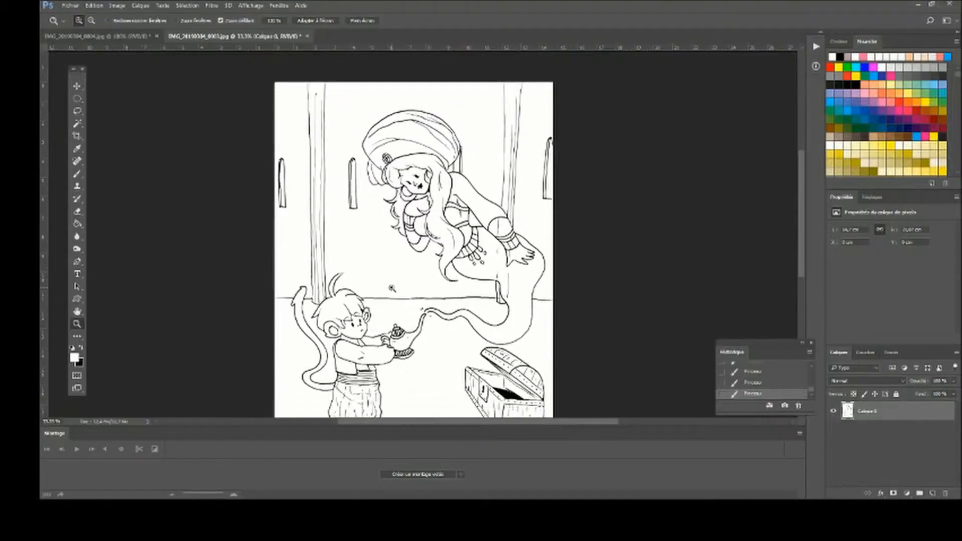
click(392, 288)
scroll(392, 288, down, 5)
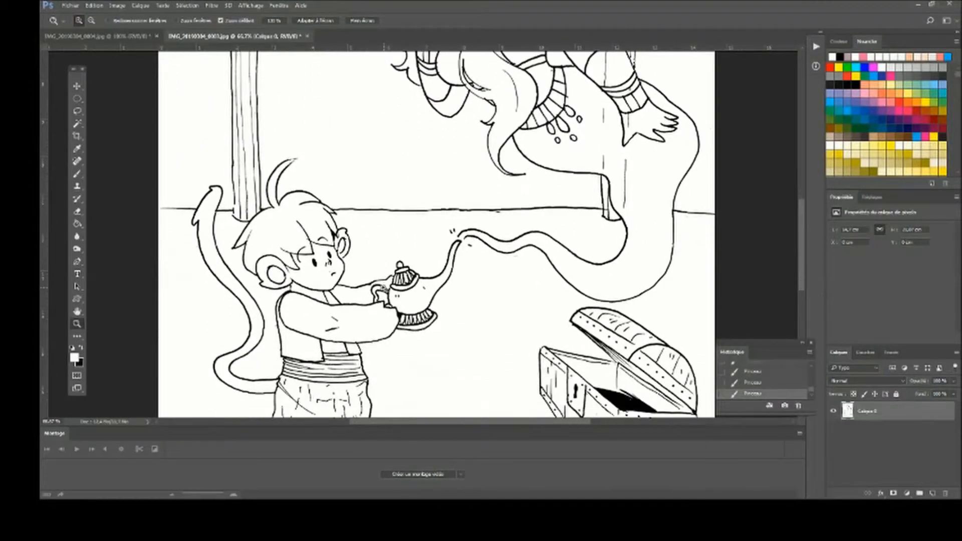
click(383, 290)
scroll(382, 288, down, 3)
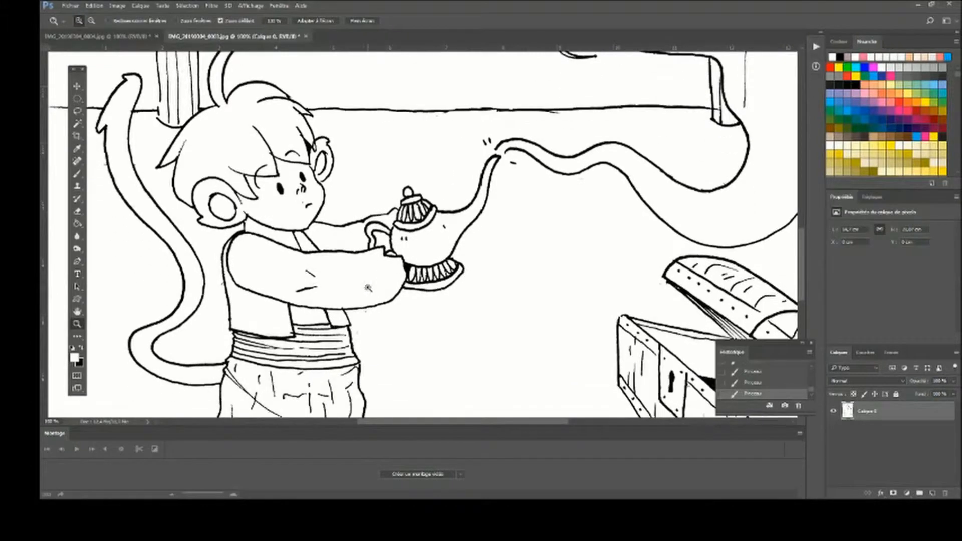
double_click(79, 313)
click(80, 325)
click(435, 257)
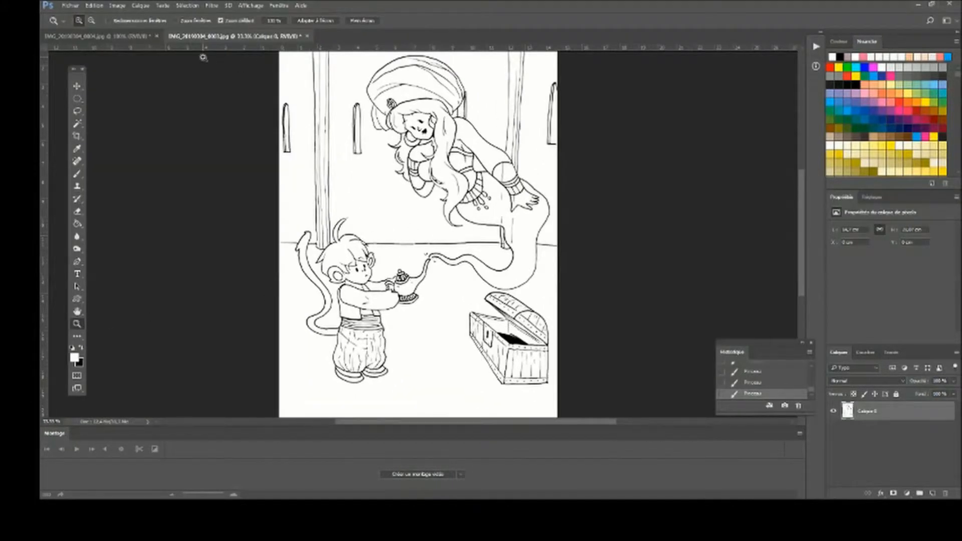
Switch to the other open scan, the forest drawing with the mushroom-headed monster, and show its whole page
click(124, 39)
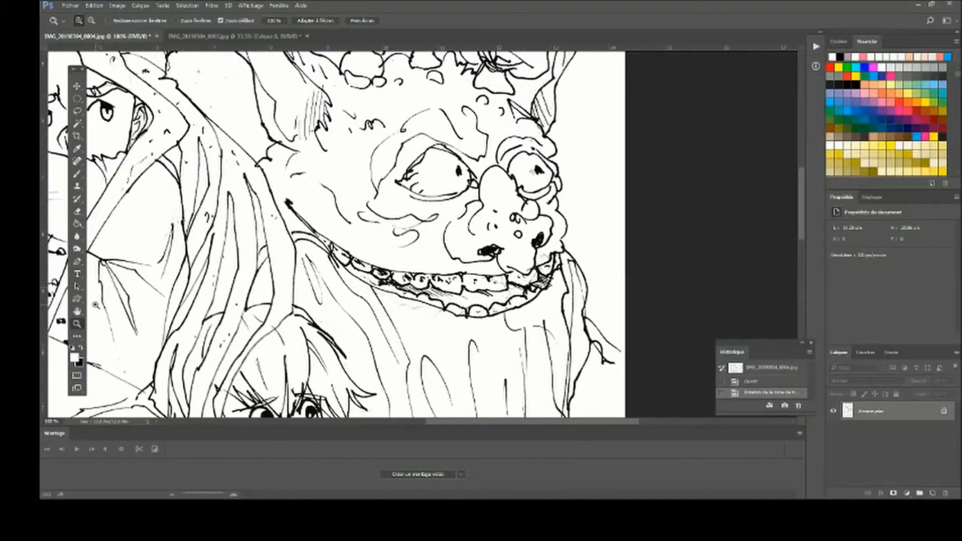
double_click(78, 311)
click(78, 324)
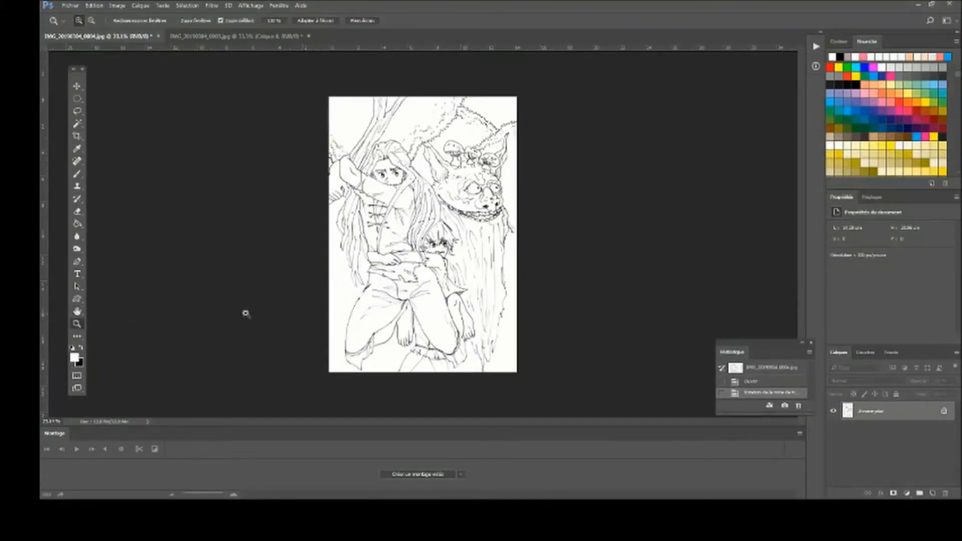
click(402, 303)
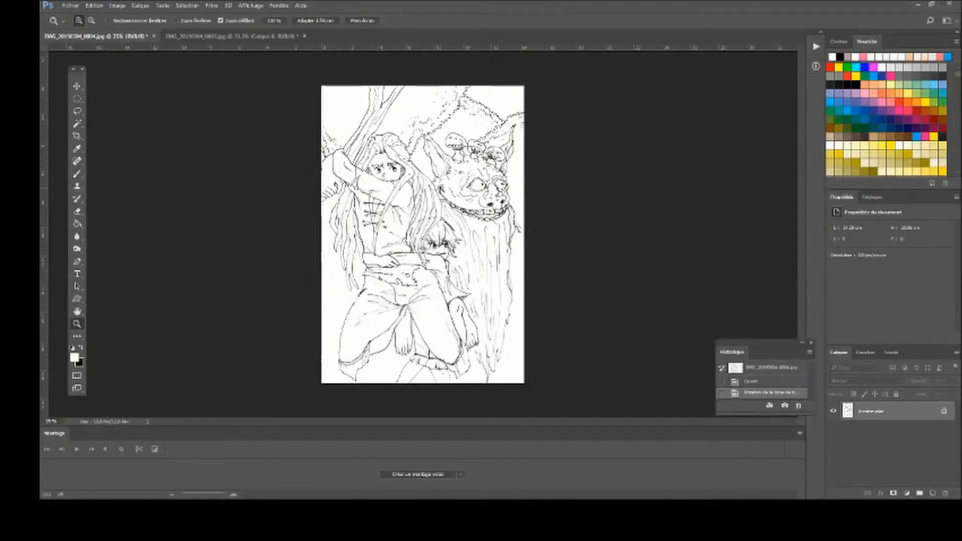
Examine the forest drawing's characters, monster, legs and foliage for faint lines and scan specks
click(442, 188)
click(501, 187)
click(532, 187)
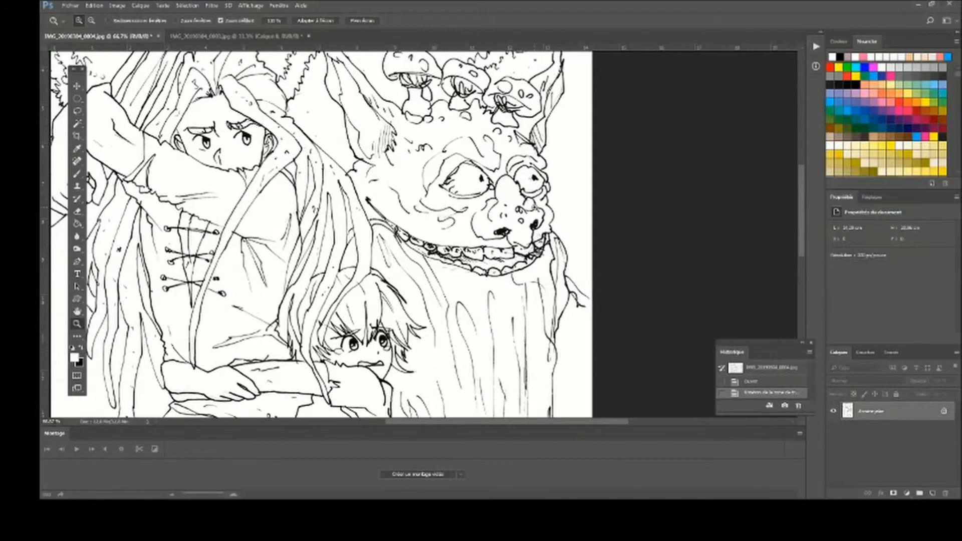
scroll(449, 363, down, 5)
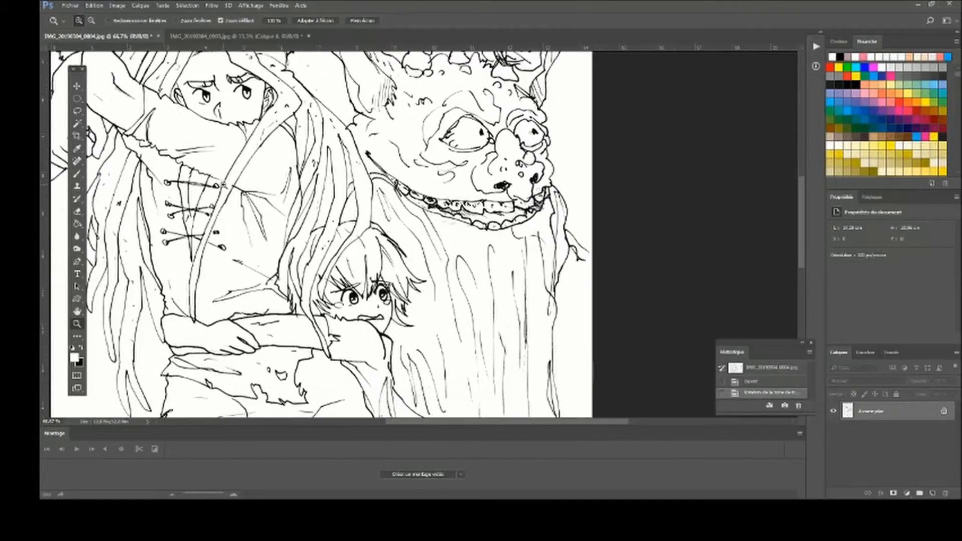
drag(491, 422, 474, 422)
scroll(436, 355, down, 5)
scroll(431, 350, down, 3)
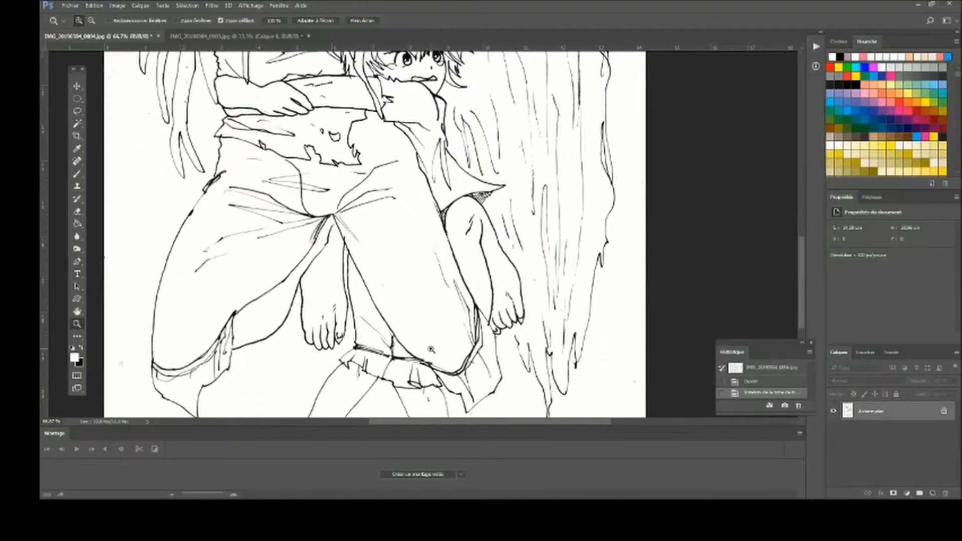
scroll(492, 341, up, 10)
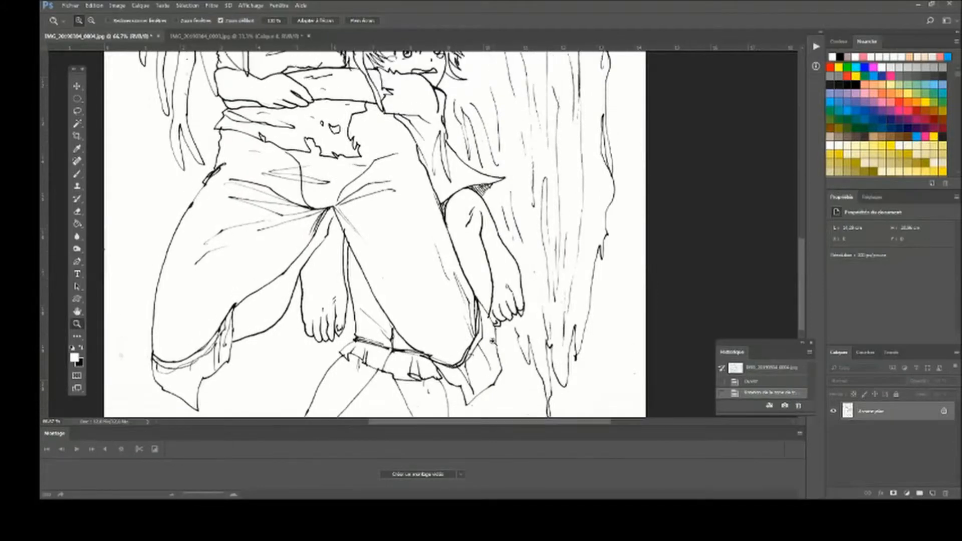
scroll(492, 341, up, 8)
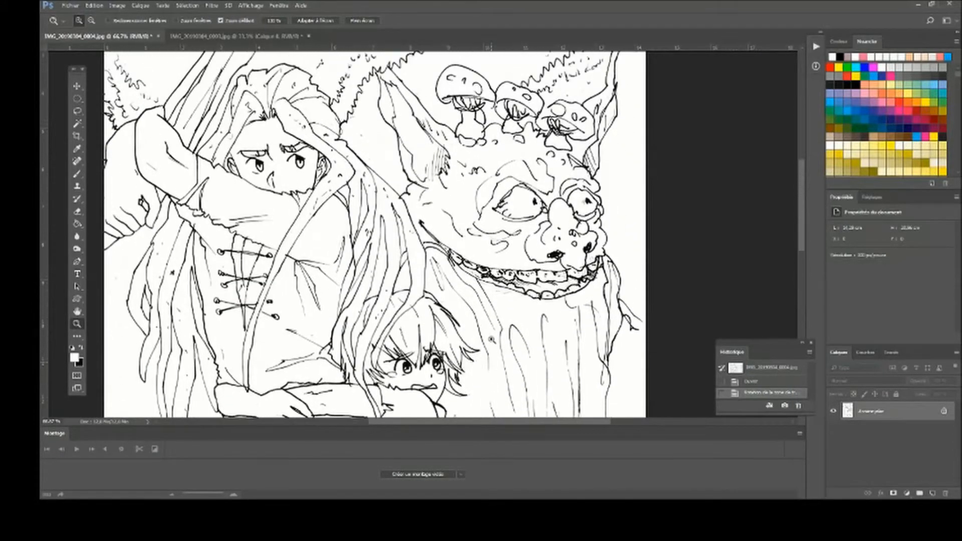
scroll(375, 244, up, 1)
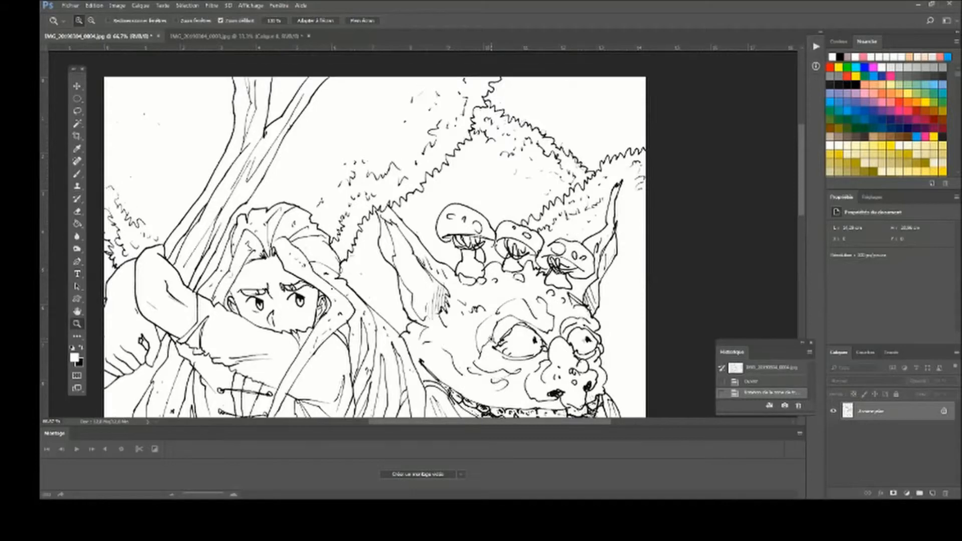
double_click(77, 312)
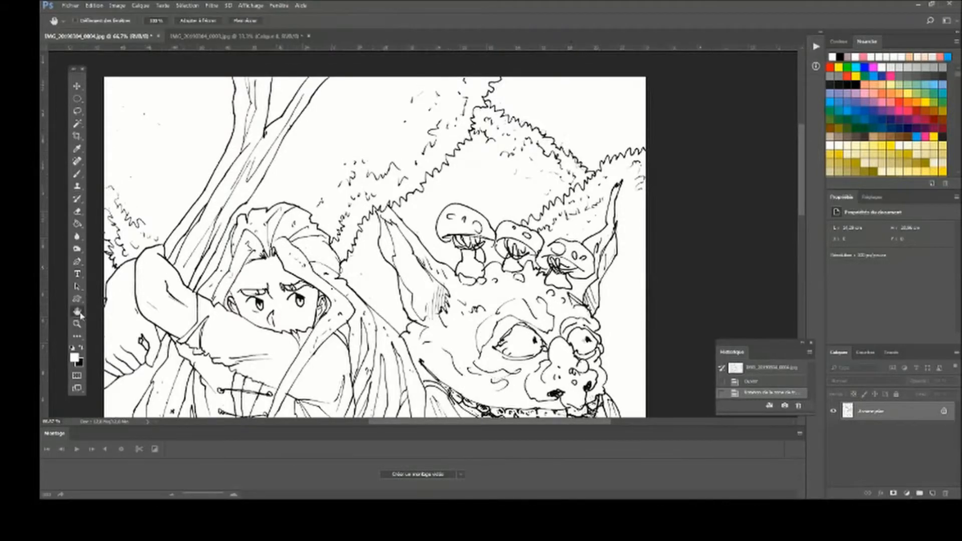
click(77, 324)
click(418, 279)
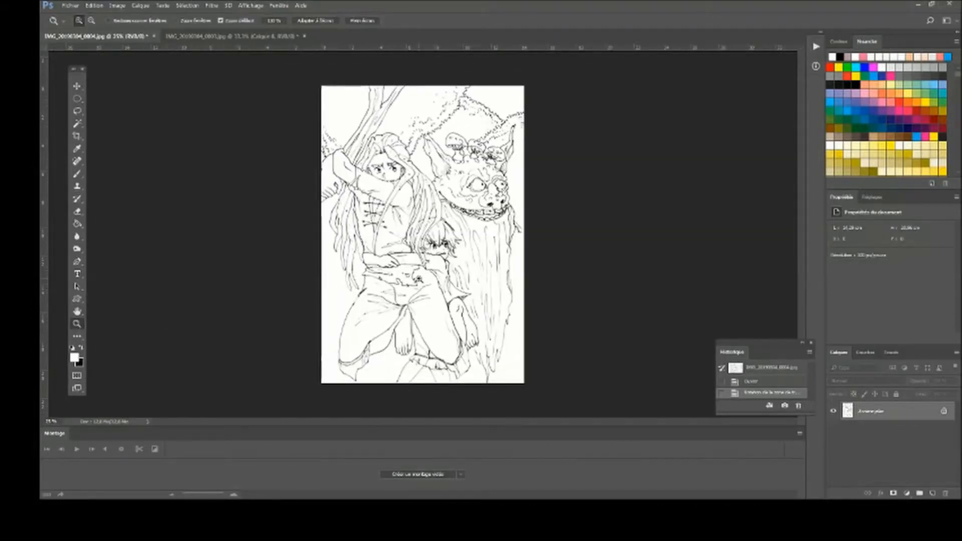
Apply a Brightness/Contrast adjustment to the forest drawing, raising the brightness and slightly lowering the contrast
click(117, 6)
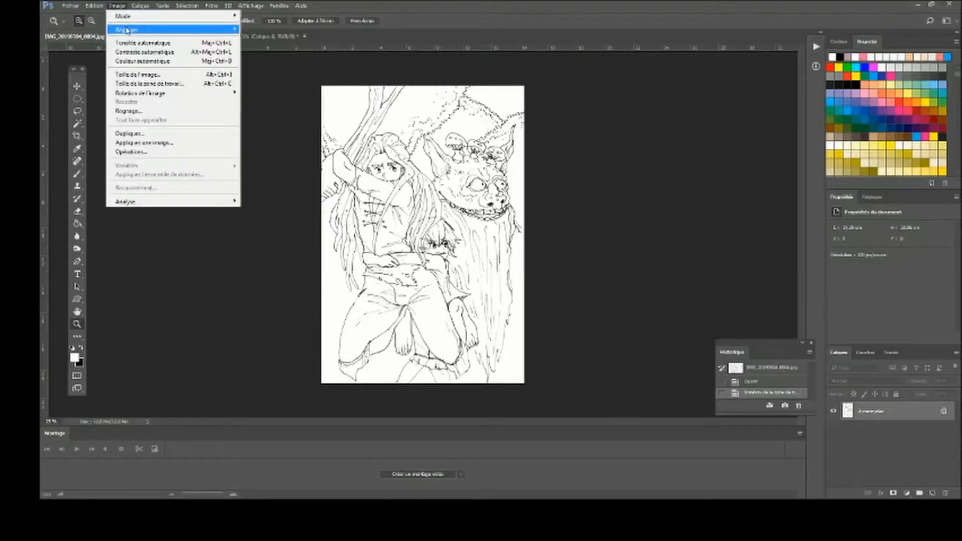
mouse_move(163, 30)
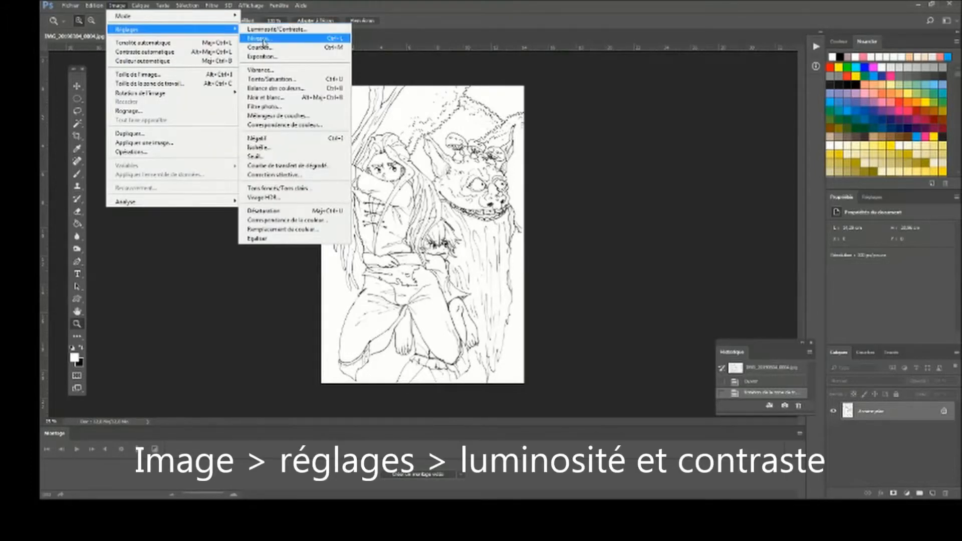
click(260, 30)
drag(679, 184, 683, 183)
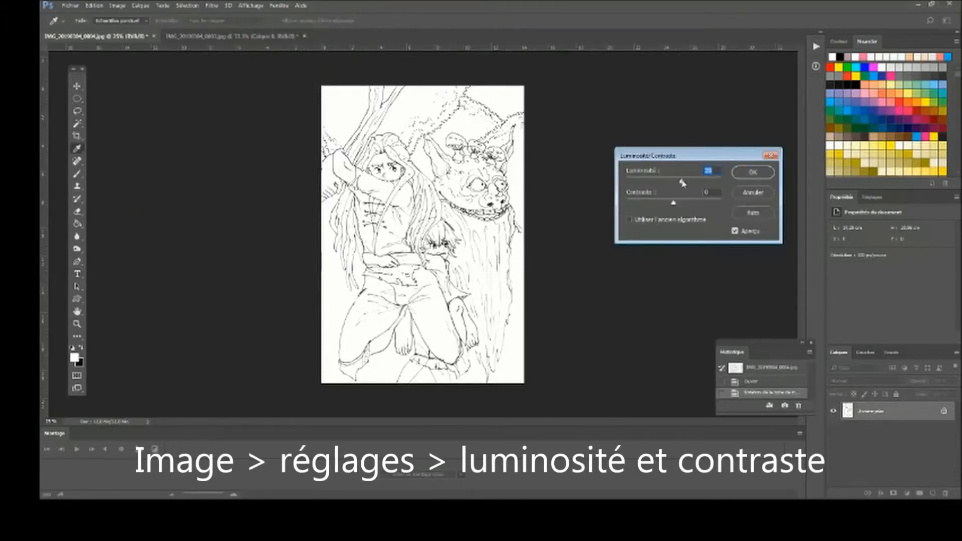
drag(677, 203, 662, 206)
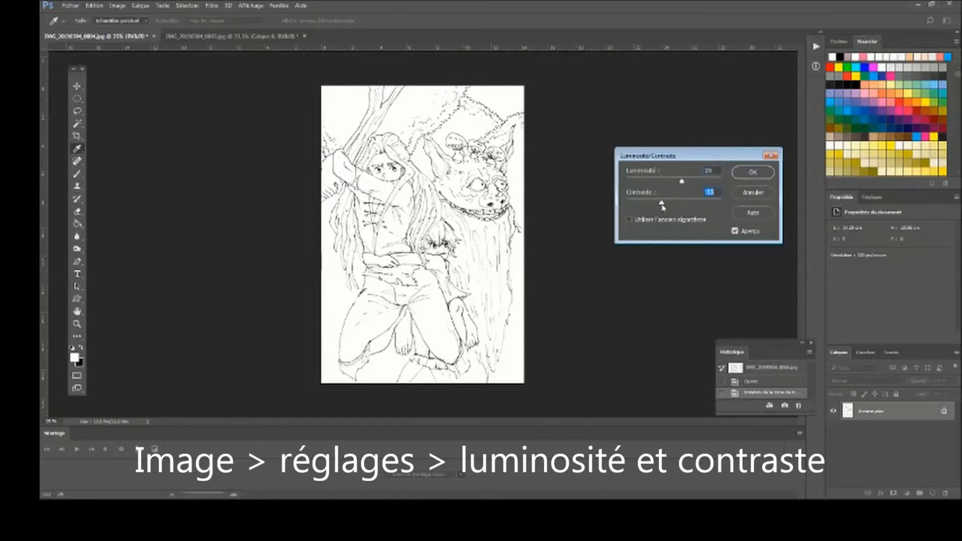
click(750, 173)
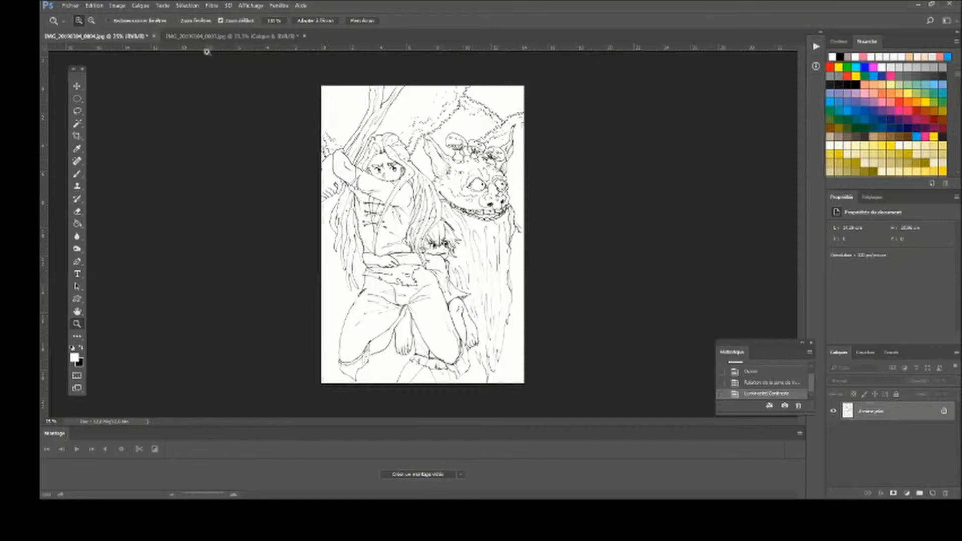
Apply Levels to the forest drawing with the white input at 235, darker midtones and a slightly raised black input
click(118, 6)
click(261, 39)
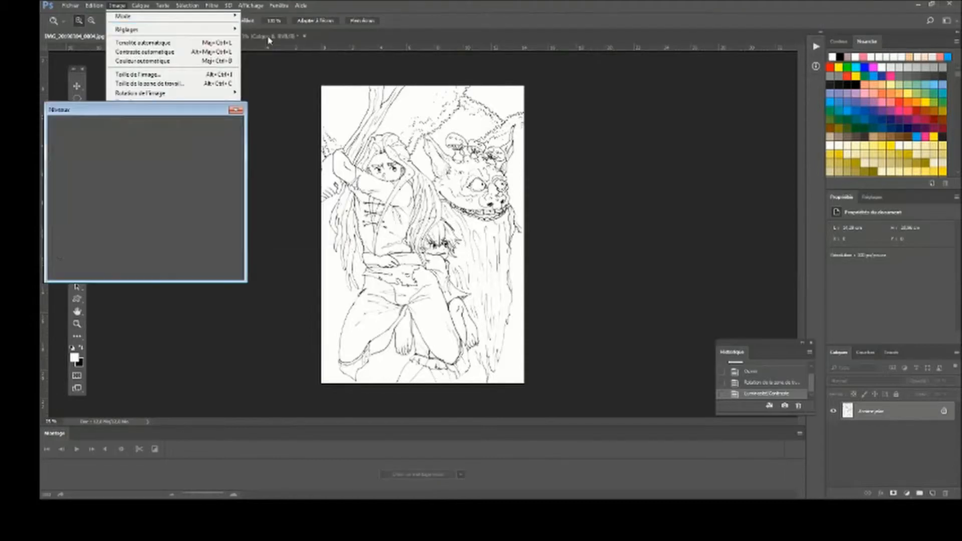
drag(172, 220, 129, 220)
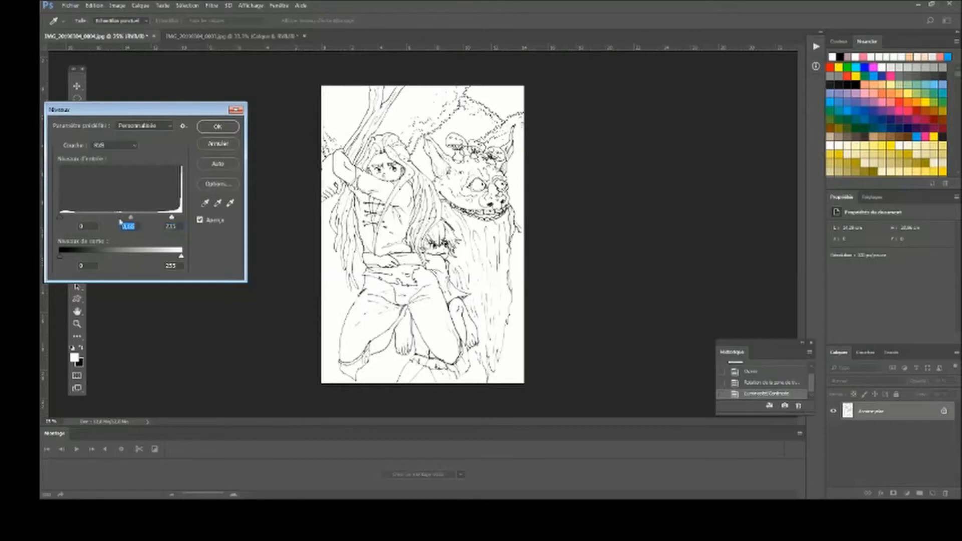
drag(62, 219, 73, 220)
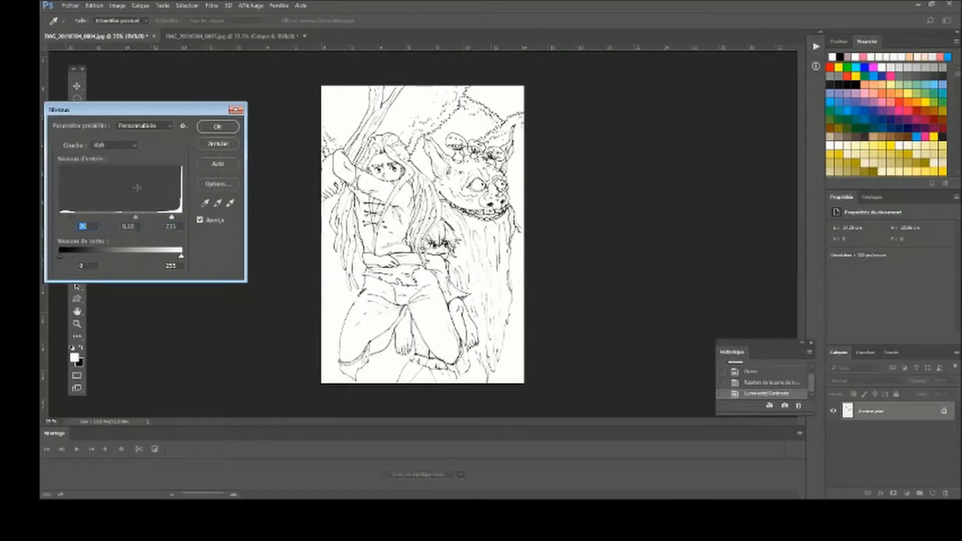
click(209, 127)
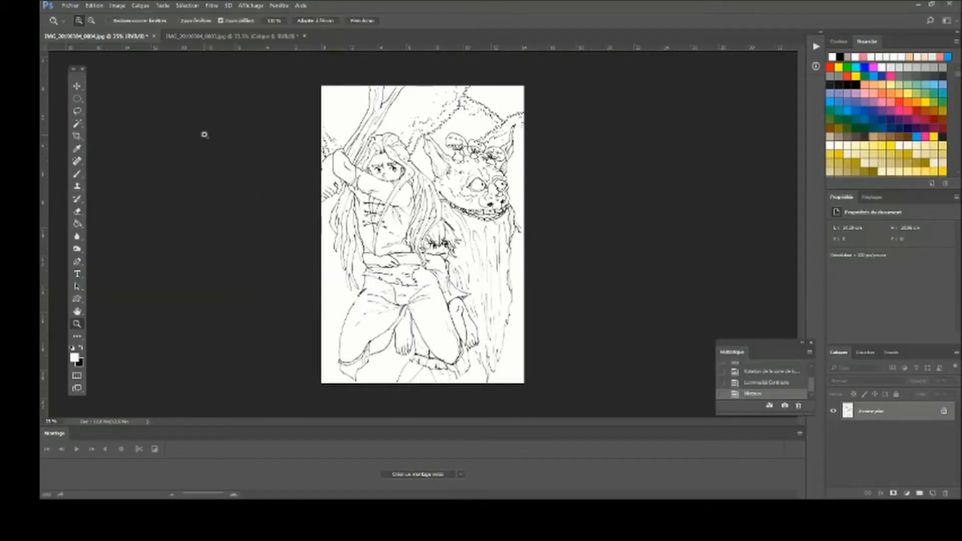
Apply an Exposure adjustment of +0.38 to the forest drawing, with a slightly negative offset and a reduced gamma correction
click(116, 5)
mouse_move(130, 28)
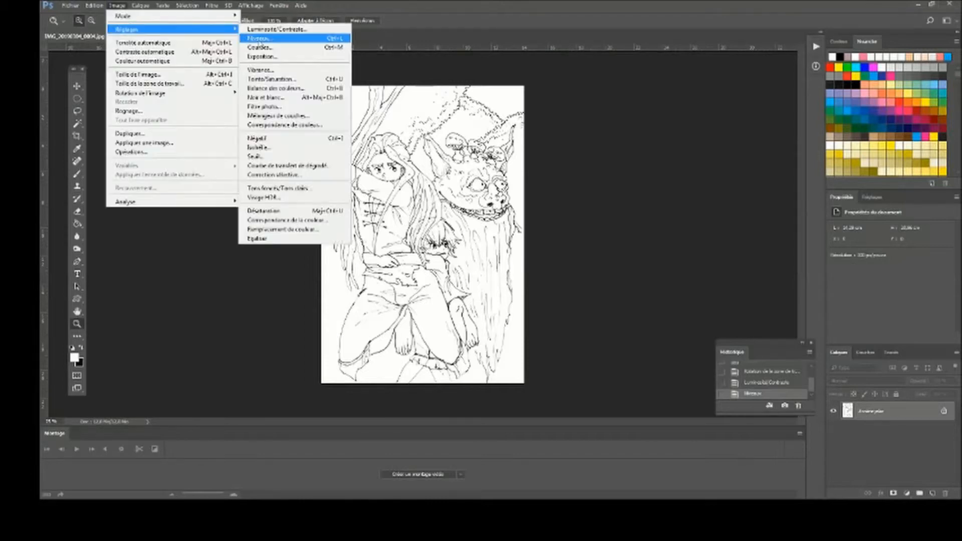
click(266, 54)
drag(677, 171, 694, 207)
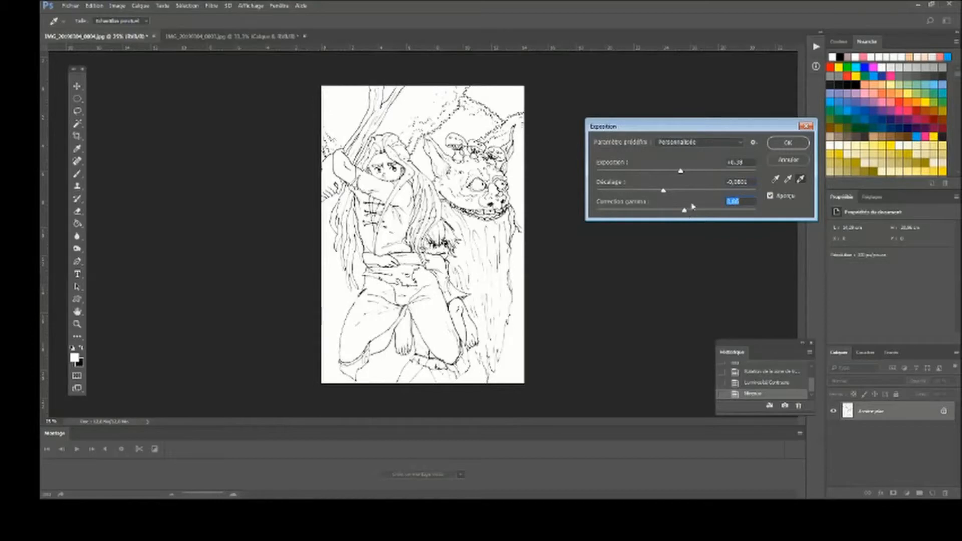
click(784, 145)
Inspect the line quality of the monster's eyes, nose and teeth at 200% magnification
key(z)
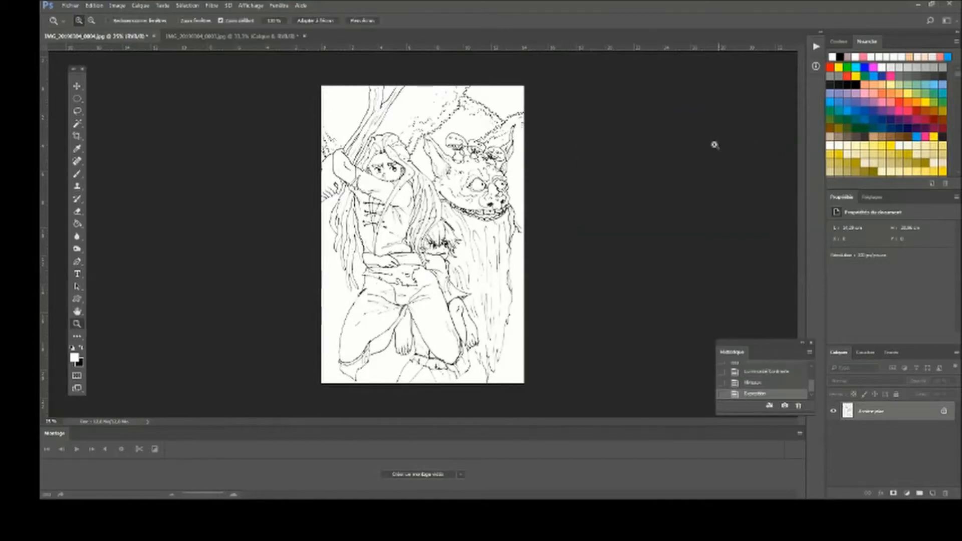
click(517, 168)
click(517, 168)
click(515, 168)
click(511, 169)
click(464, 273)
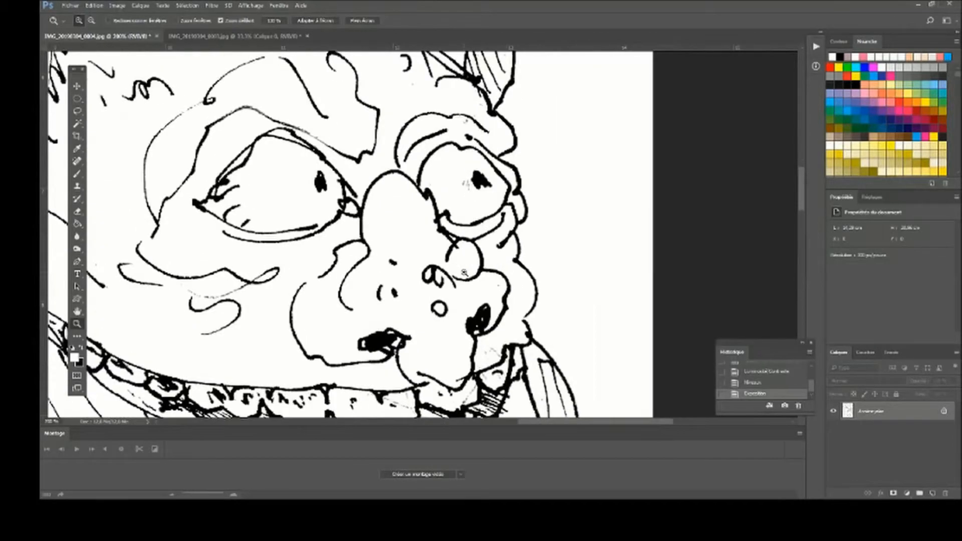
Lasso the monster's far eye and its toothy mouth as one combined selection on the forest drawing
scroll(465, 272, down, 1)
alt+click(457, 245)
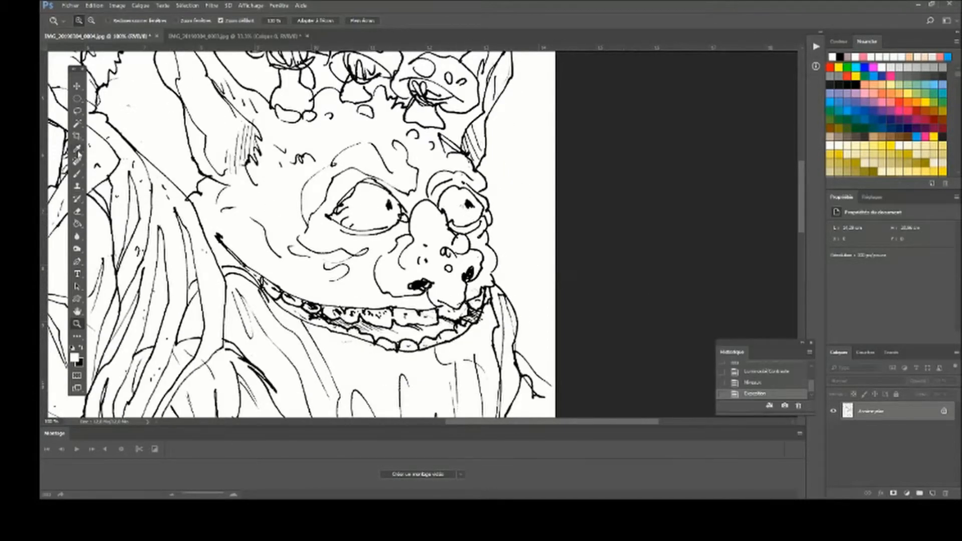
click(78, 175)
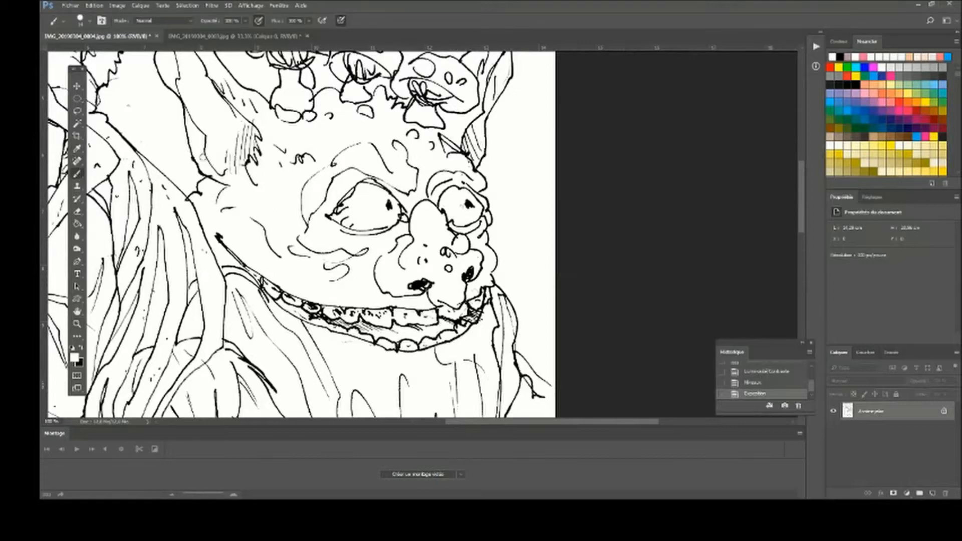
click(77, 111)
mouse_move(475, 234)
mouse_down()
mouse_move(419, 164)
mouse_move(523, 155)
mouse_move(476, 241)
mouse_move(419, 233)
mouse_up()
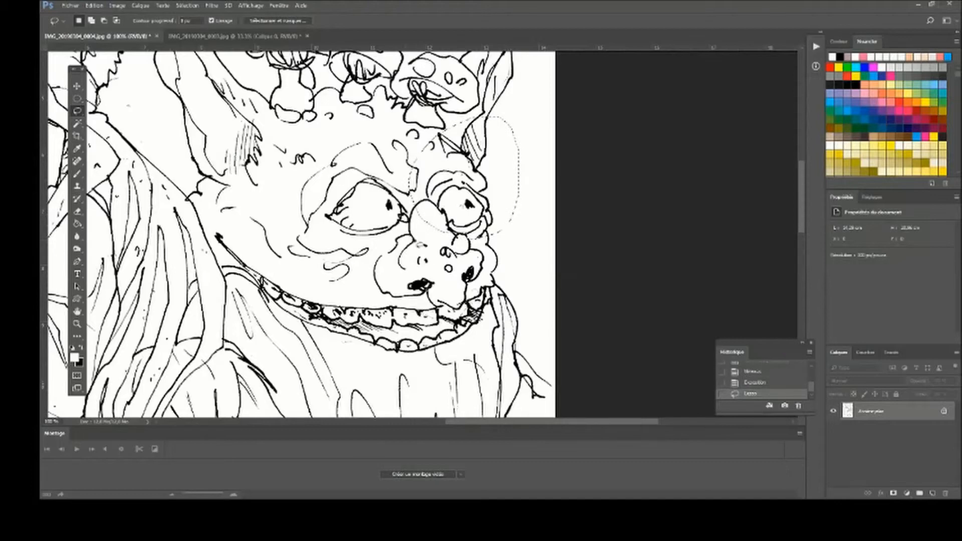
mouse_move(517, 287)
mouse_down()
mouse_move(436, 362)
mouse_move(373, 369)
mouse_move(289, 334)
mouse_move(265, 292)
mouse_move(518, 284)
mouse_up()
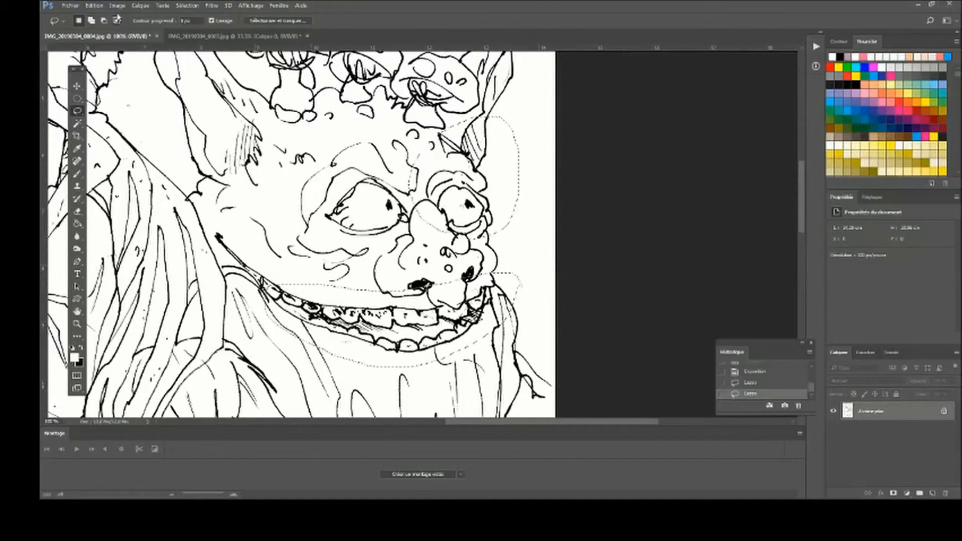
Apply Levels to the selected eye and mouth areas, lowering the white input to about 150 and adjusting the midtones, and deselect
click(117, 5)
mouse_move(148, 31)
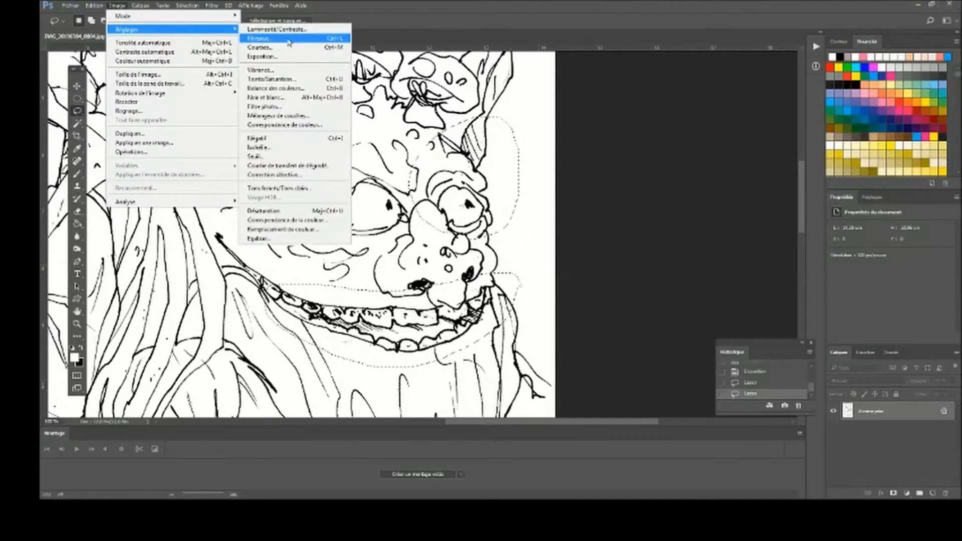
click(290, 43)
drag(182, 219, 137, 224)
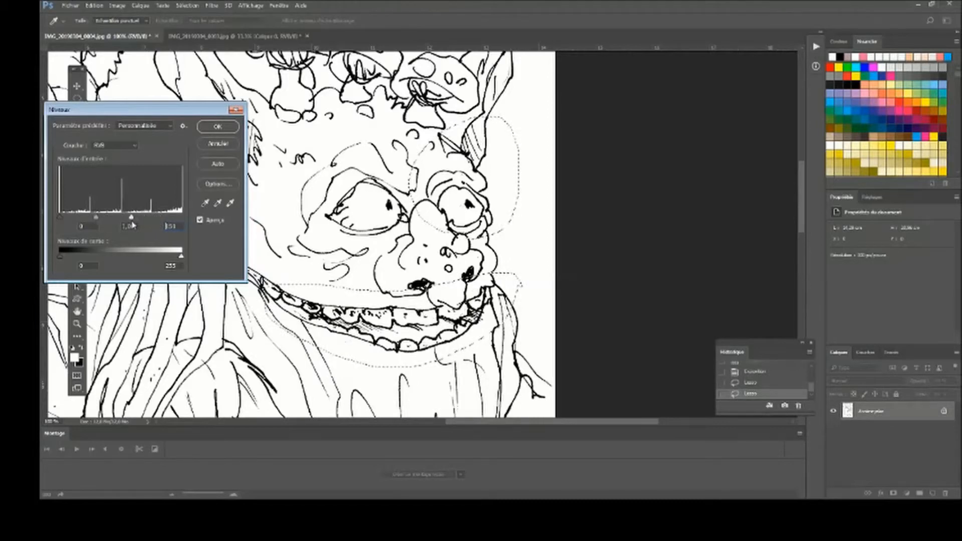
click(105, 219)
click(217, 126)
key(ctrl+d)
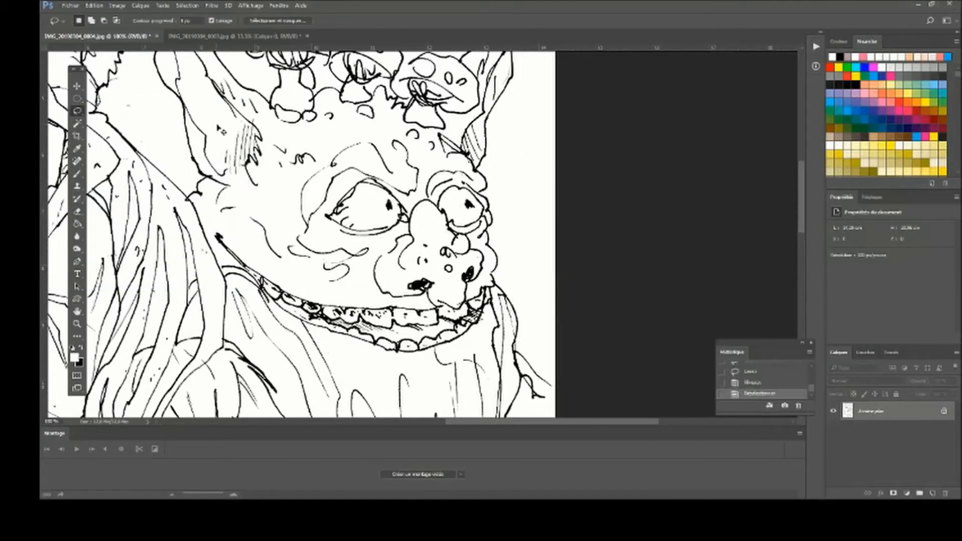
Examine the forest page from the treetops down to the characters' feet for line quality and stray specks
click(77, 324)
key(ctrl+minus)
key(ctrl+minus)
key(ctrl+minus)
key(ctrl+plus)
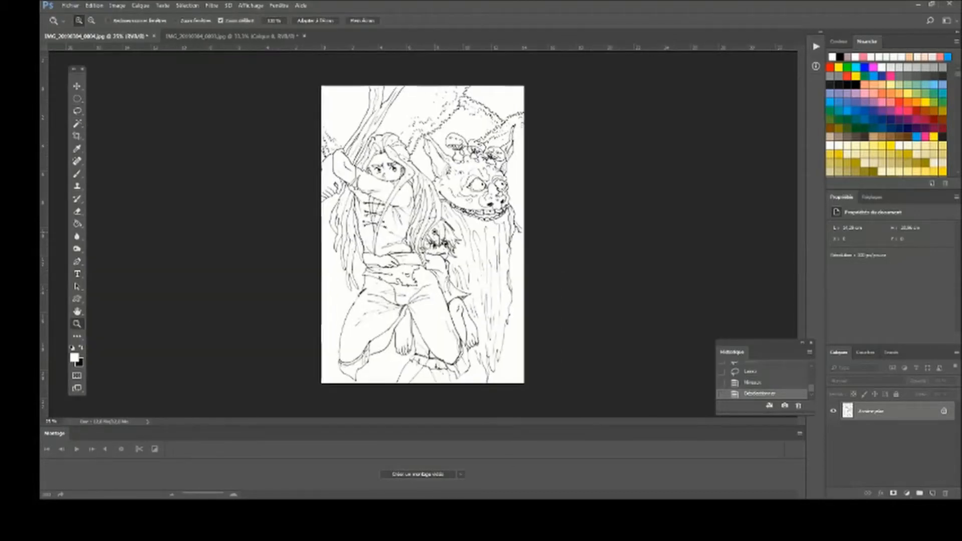
click(375, 180)
click(375, 180)
click(377, 179)
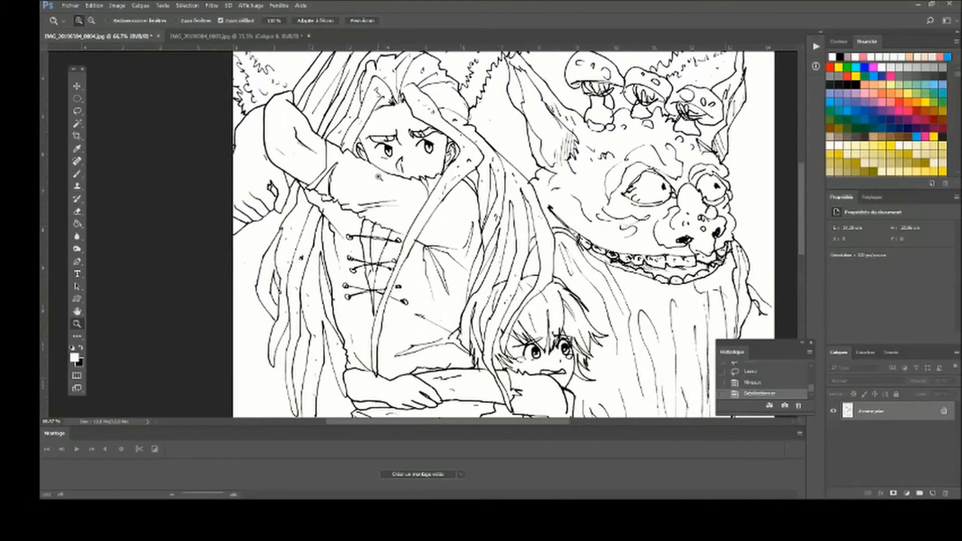
scroll(380, 177, down, 3)
scroll(381, 177, up, 4)
scroll(503, 234, down, 10)
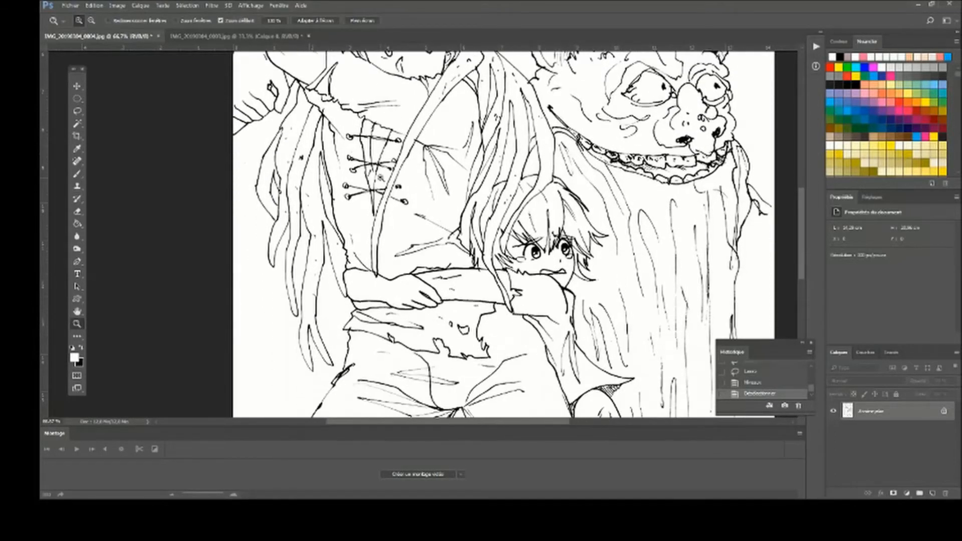
scroll(351, 206, down, 7)
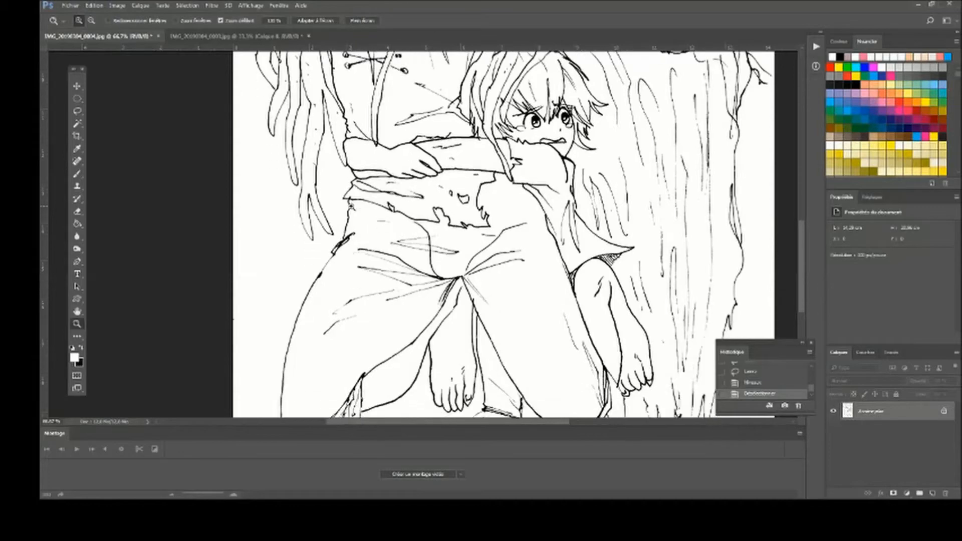
scroll(352, 207, down, 1)
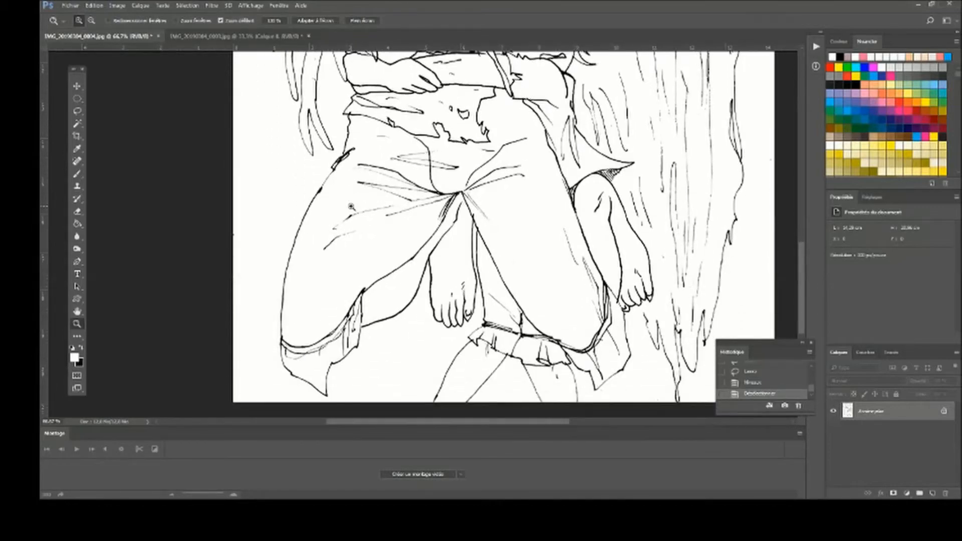
scroll(352, 206, up, 13)
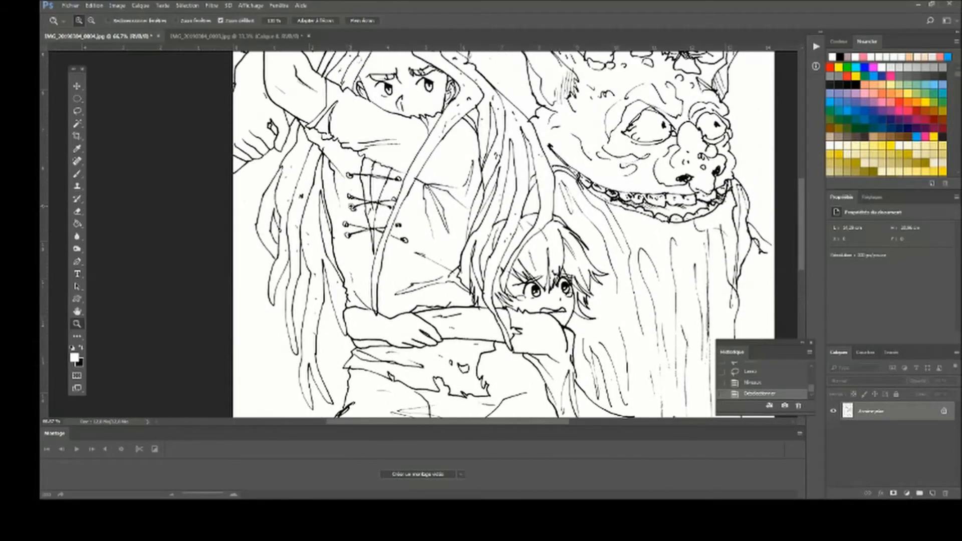
scroll(351, 207, up, 10)
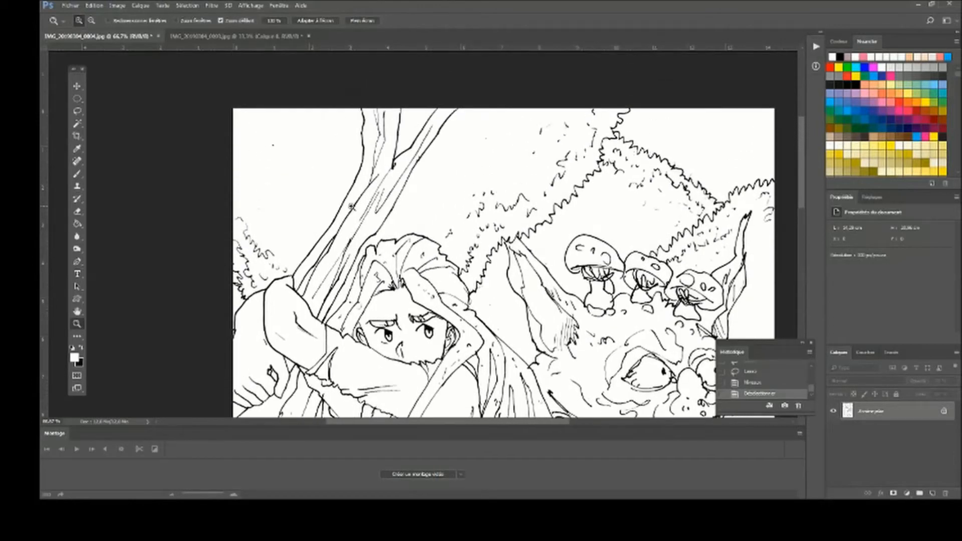
scroll(504, 259, down, 1)
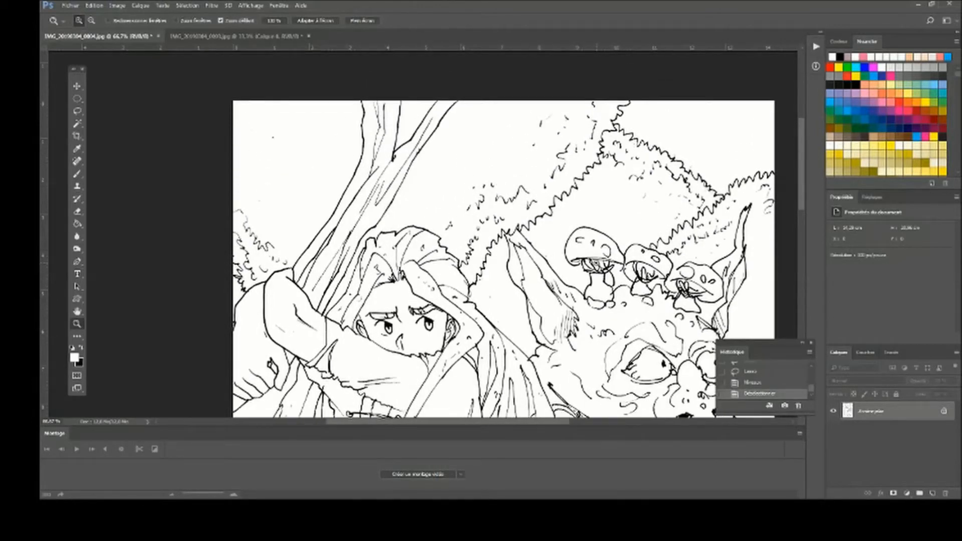
scroll(503, 259, down, 1)
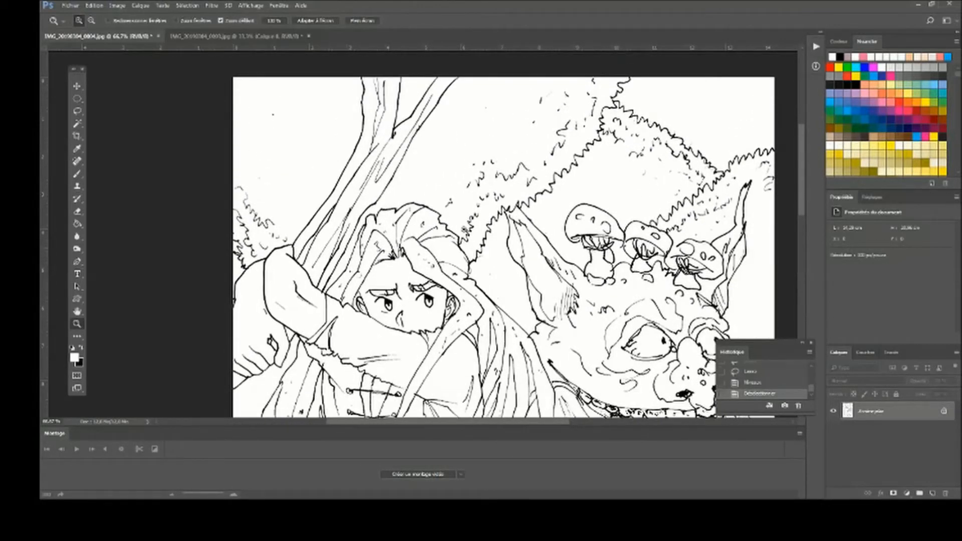
Paint out the stray specks in the sky on both sides of the tree trunk with a larger white brush
click(77, 174)
click(83, 20)
drag(266, 108, 264, 178)
drag(309, 114, 309, 163)
click(497, 103)
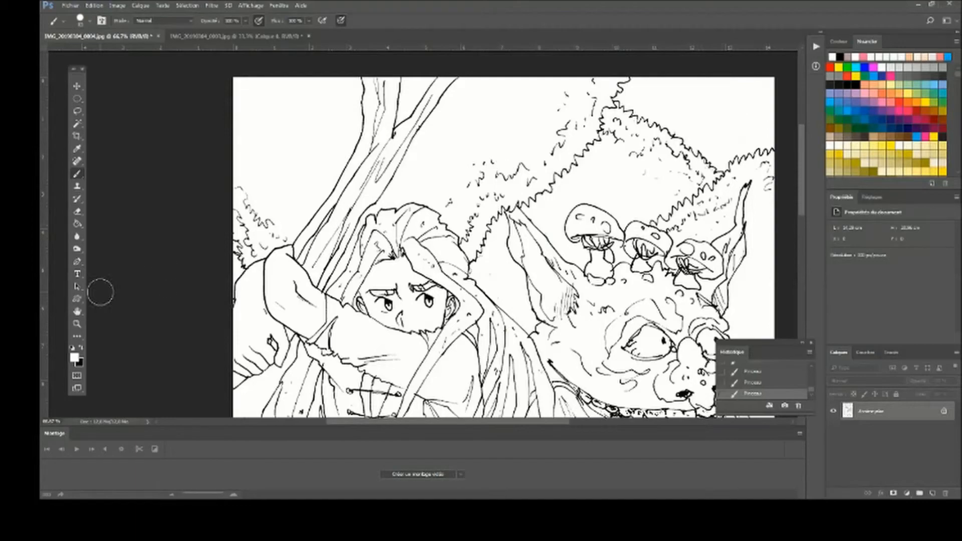
Check the lower and upper parts of the forest page for leftover marks and reduce the white brush size
click(77, 324)
scroll(441, 333, down, 4)
scroll(441, 333, up, 3)
scroll(443, 320, down, 3)
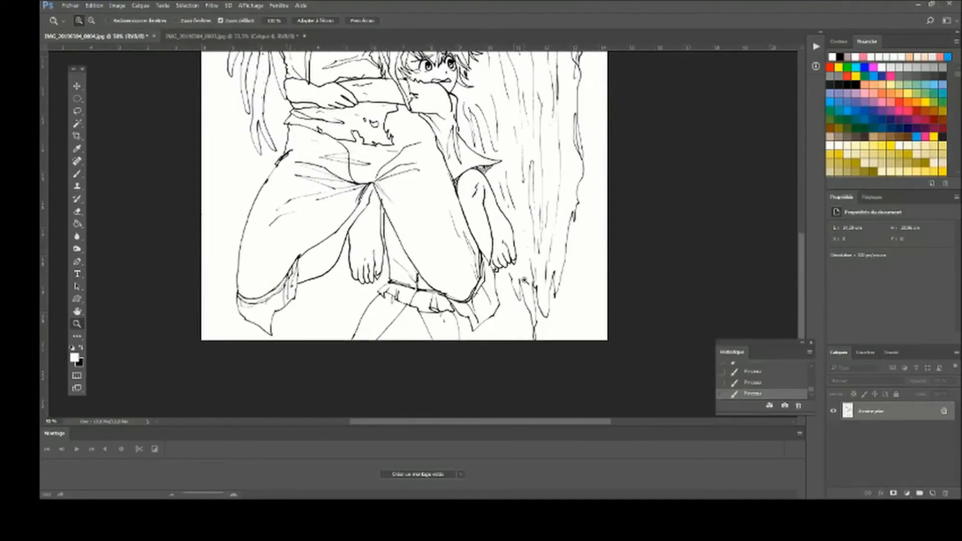
key(b)
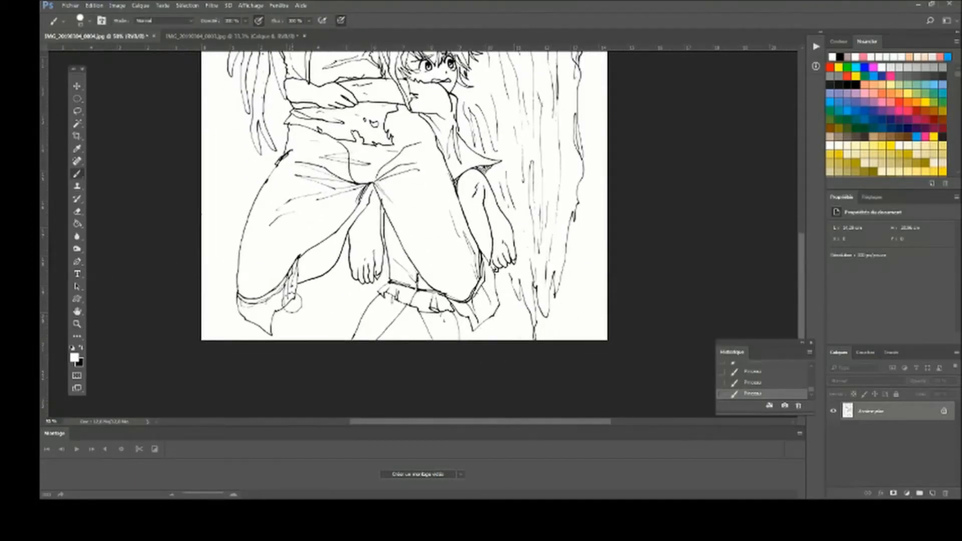
scroll(323, 307, up, 6)
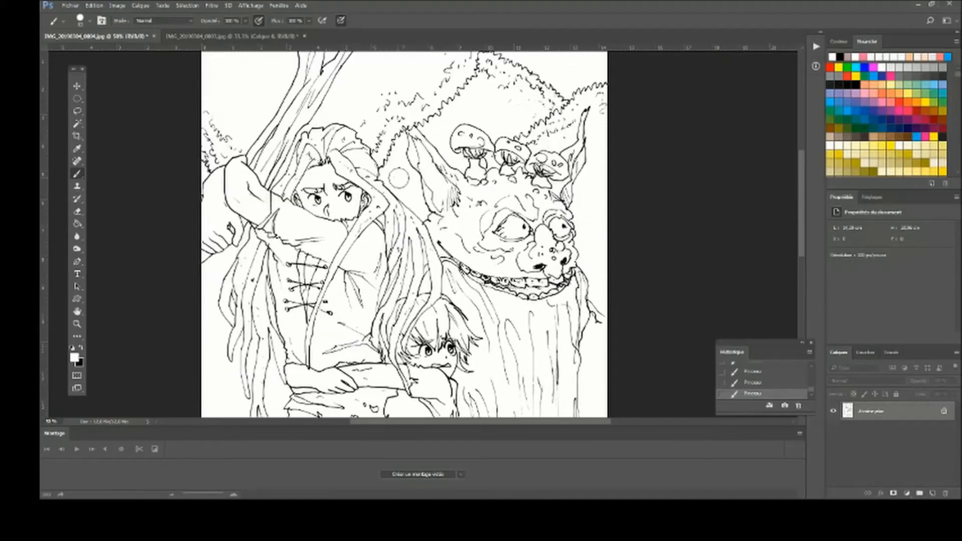
click(80, 21)
click(98, 52)
click(296, 179)
scroll(581, 159, up, 3)
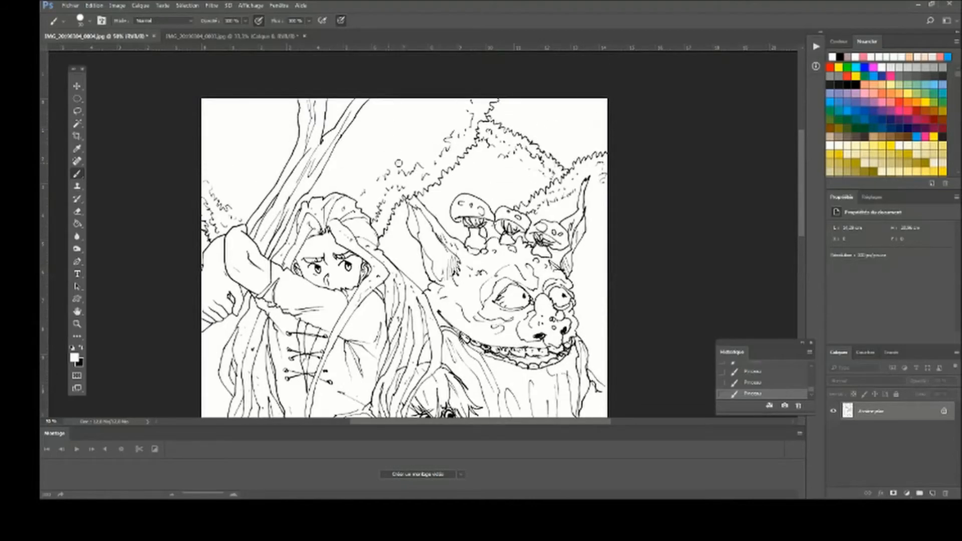
scroll(229, 219, down, 10)
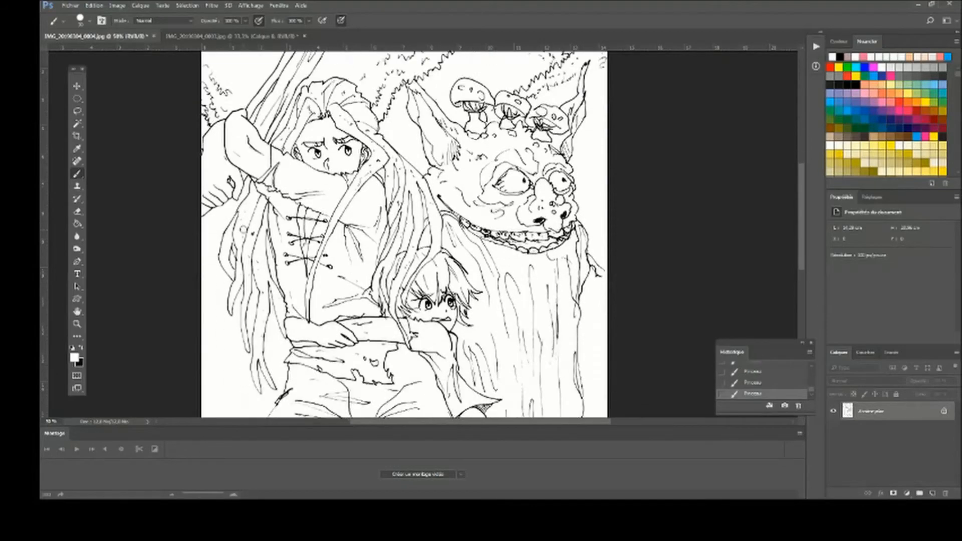
Review the cleaned forest page as a whole and up close around the characters and the monster
click(77, 324)
drag(427, 331, 381, 332)
click(427, 332)
click(428, 332)
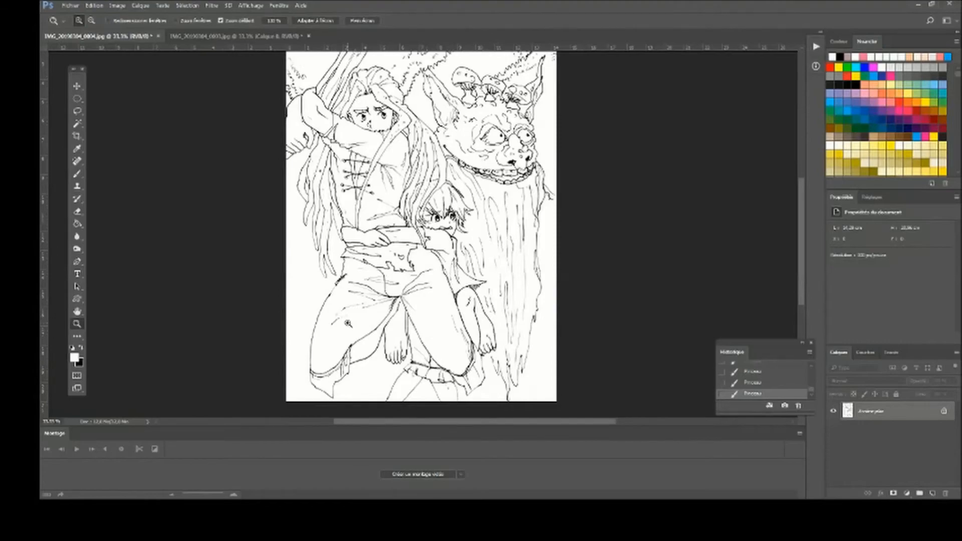
scroll(364, 318, up, 4)
scroll(363, 317, down, 5)
scroll(363, 317, up, 3)
click(398, 90)
scroll(433, 234, up, 2)
scroll(433, 234, down, 10)
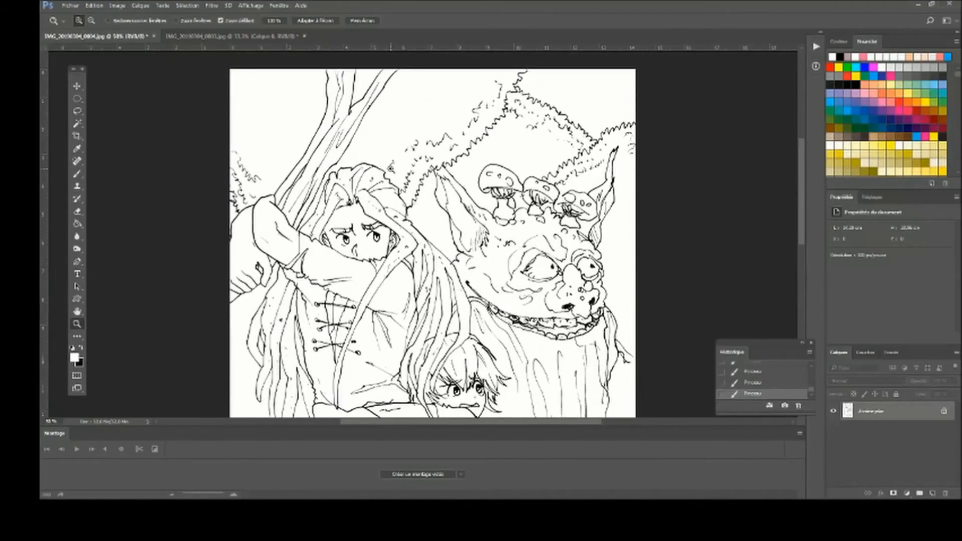
key(ctrl+minus)
key(ctrl+minus)
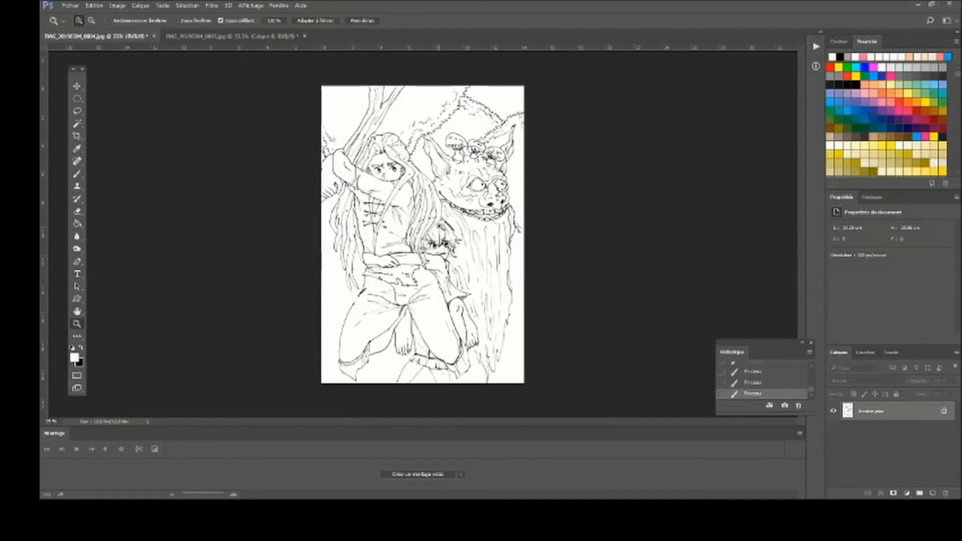
View the genie page for comparison and return to the forest page
click(210, 36)
scroll(407, 156, up, 3)
scroll(407, 201, down, 4)
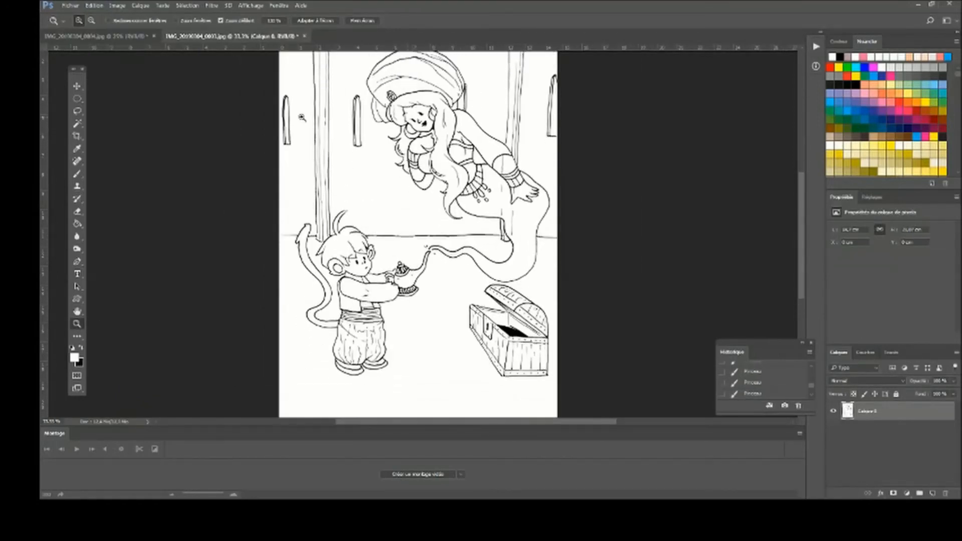
key(ctrl+Tab)
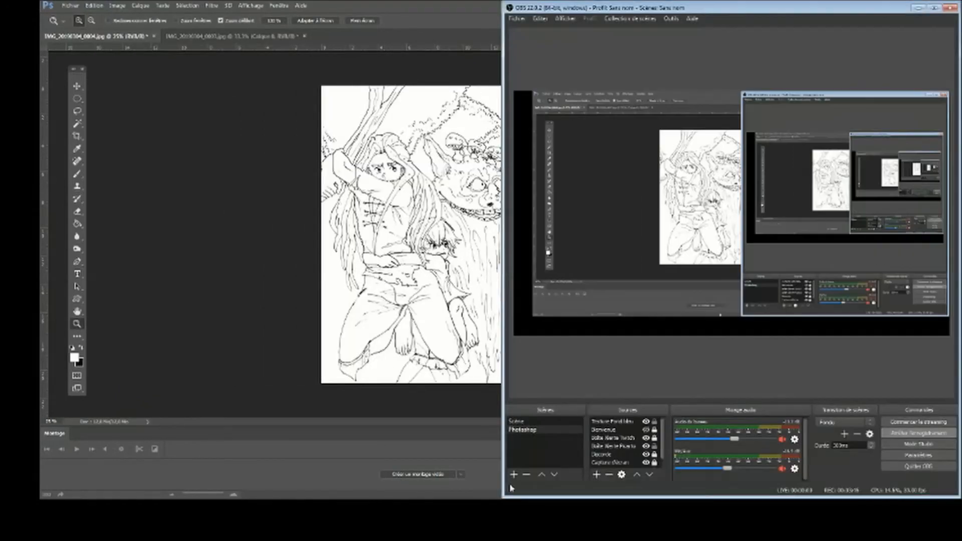